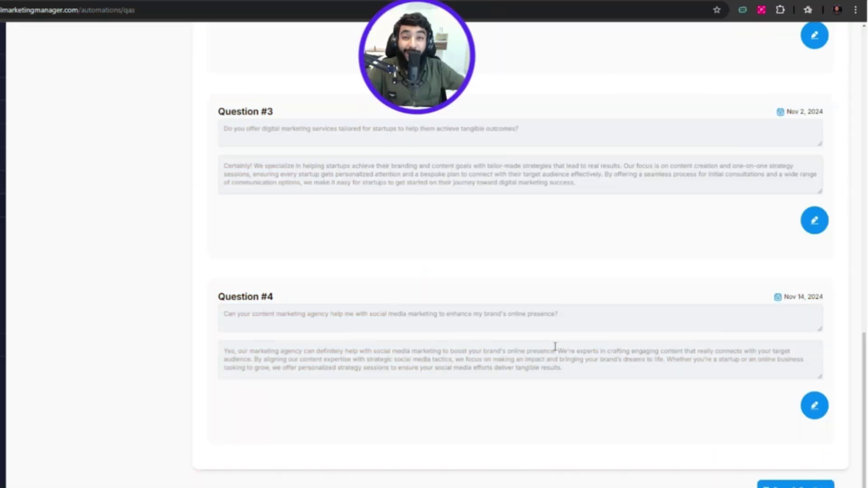
pyautogui.scroll(5, 555, 346)
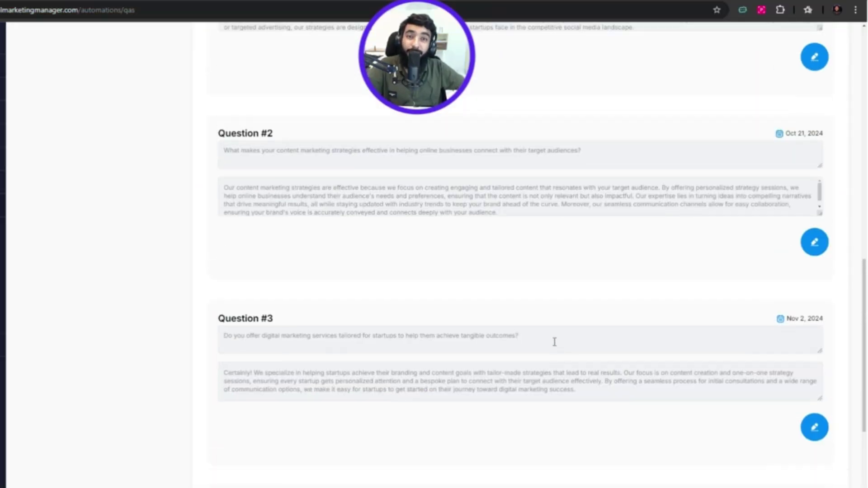
pyautogui.scroll(2, 556, 344)
pyautogui.scroll(10, 555, 343)
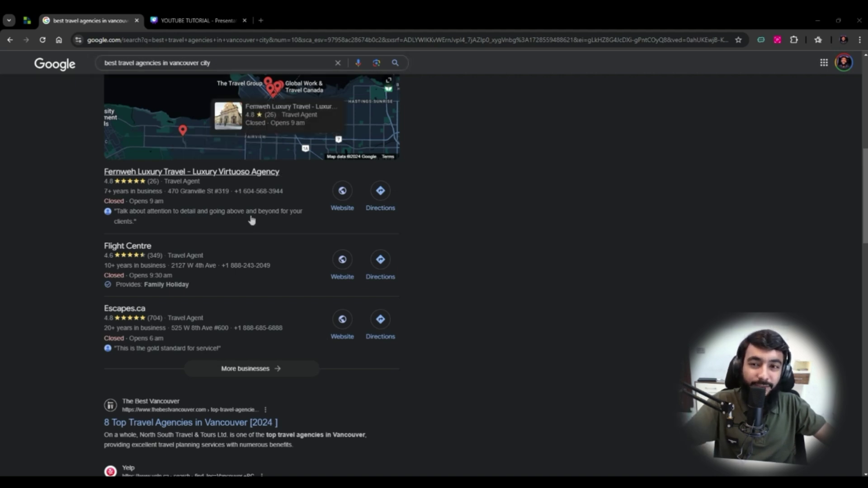
pyautogui.scroll(1, 252, 219)
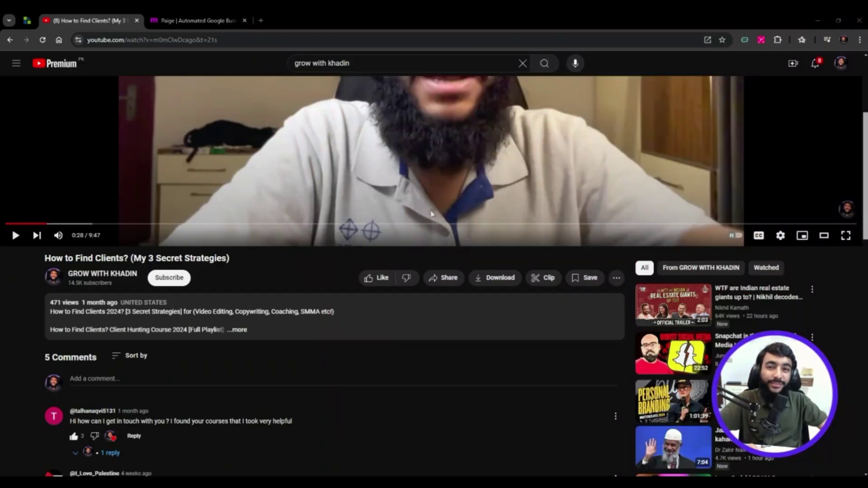
# Step: Subscribe to the channel behind the "How to Find Clients?" video and expand the video description to view its software links
pyautogui.click(127, 378)
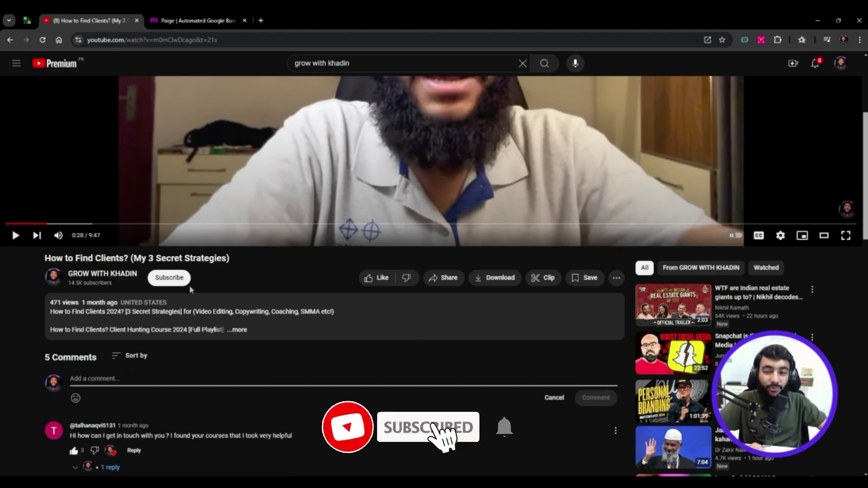
pyautogui.click(170, 277)
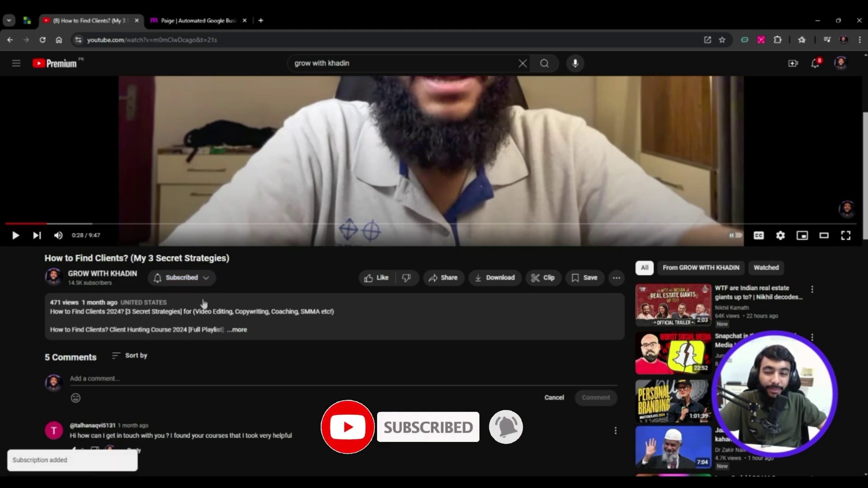
pyautogui.click(236, 330)
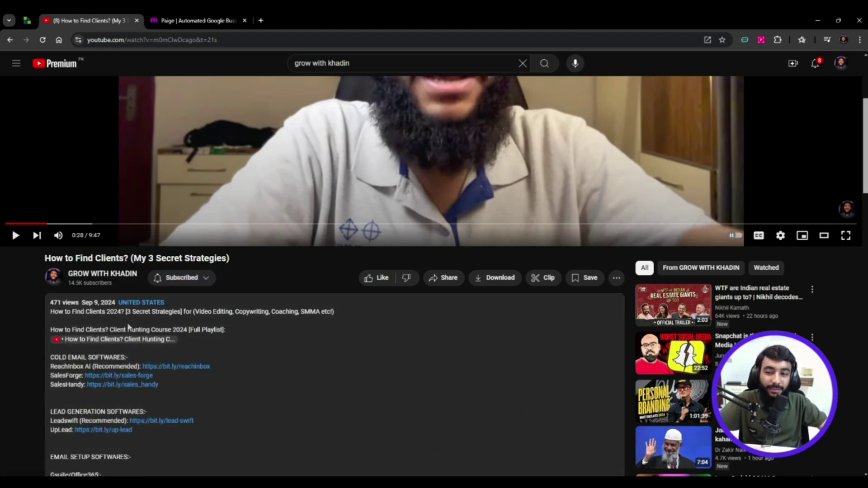
pyautogui.scroll(-3, 135, 344)
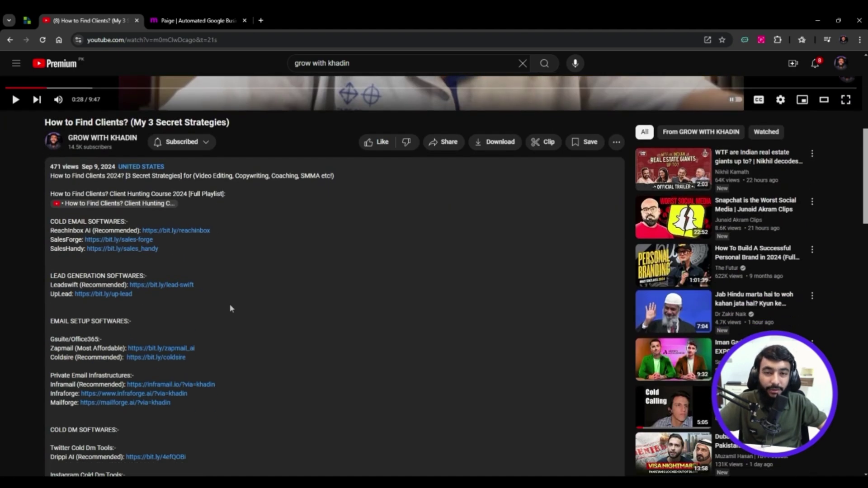
# Step: Switch to the Merchynt Paige page, look over the product preview and open the Google My Business audit
pyautogui.hotkey('ctrl', 'Tab')
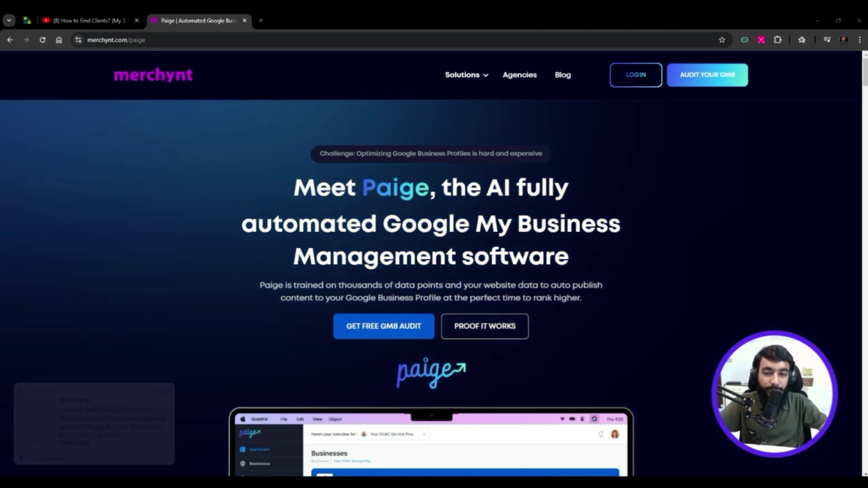
pyautogui.scroll(-3, 534, 251)
pyautogui.scroll(-4, 534, 251)
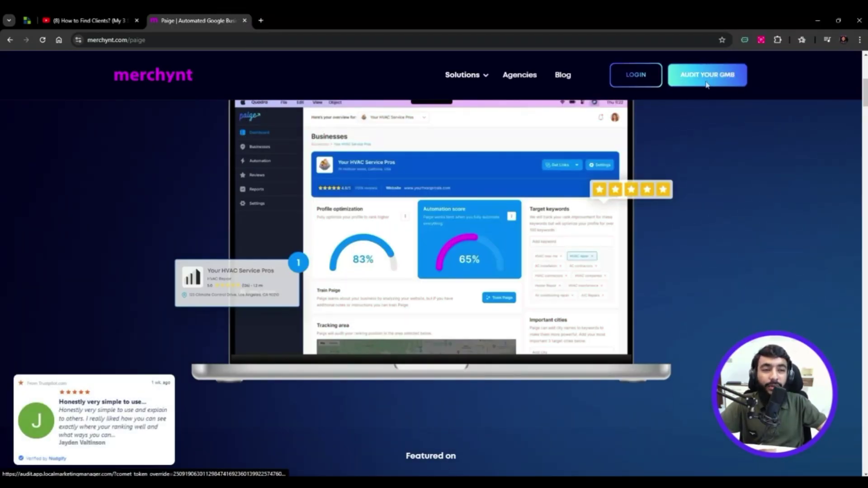
pyautogui.click(707, 84)
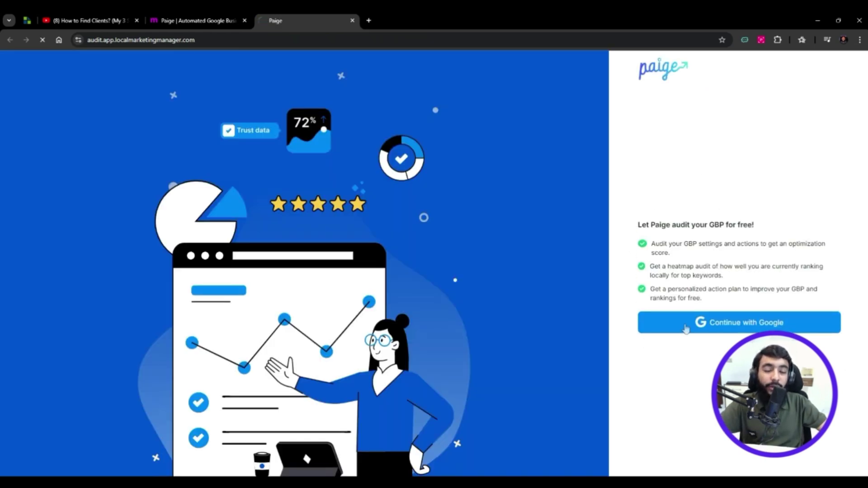
# Step: Sign in to the Paige audit with the first listed Google account and consent to continuing to localmarketingmanager.com
pyautogui.click(686, 328)
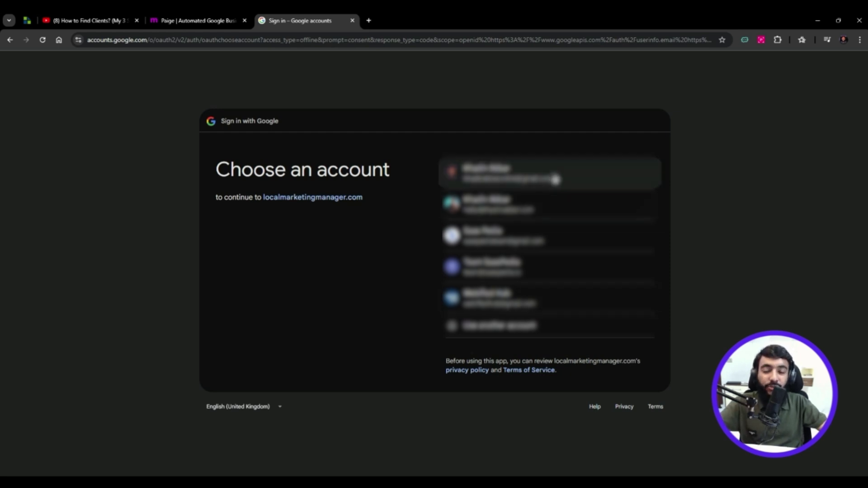
pyautogui.click(549, 180)
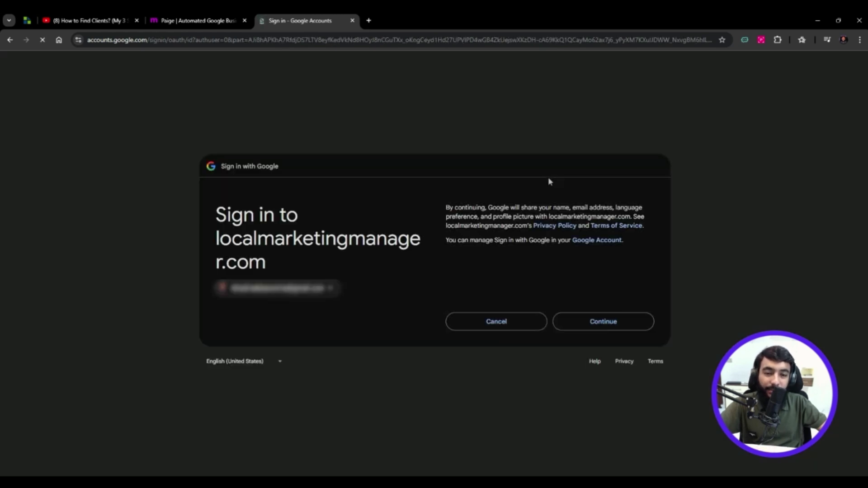
pyautogui.click(585, 315)
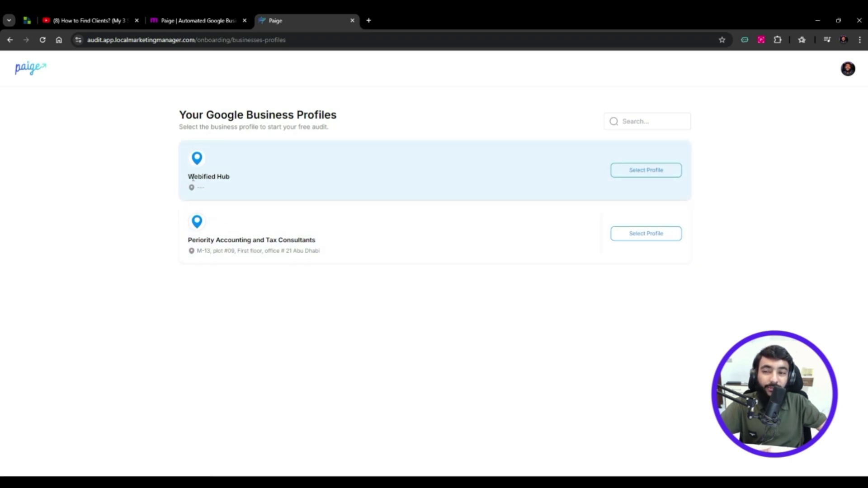
# Step: Select the Webified Hub business profile for the free audit
pyautogui.moveTo(193, 179); pyautogui.dragTo(233, 179)
pyautogui.moveTo(207, 240); pyautogui.dragTo(289, 240)
pyautogui.click(283, 240)
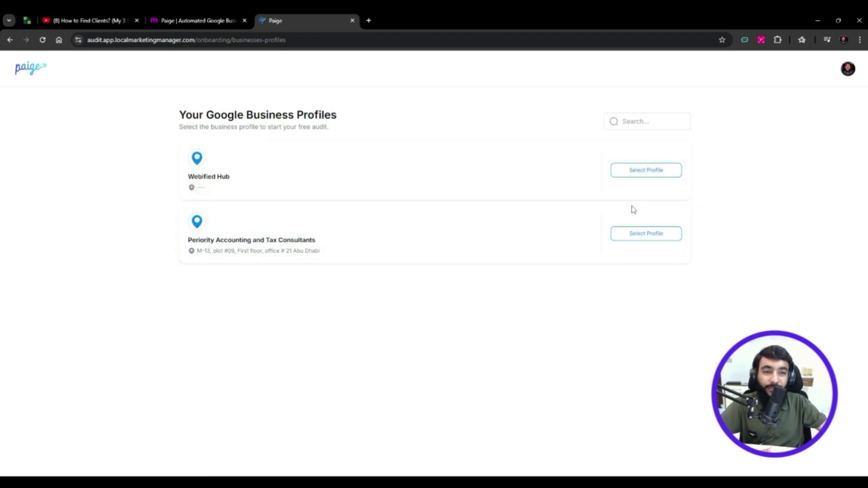
pyautogui.click(641, 170)
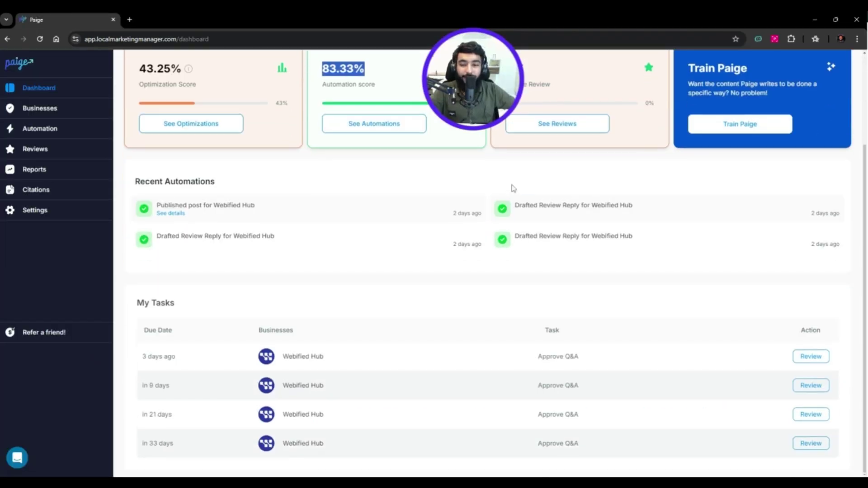
# Step: Open the optimization details from the dashboard and examine Webified Hub's optimization steps, including services, service descriptions, reviews and questions
pyautogui.scroll(3, 513, 188)
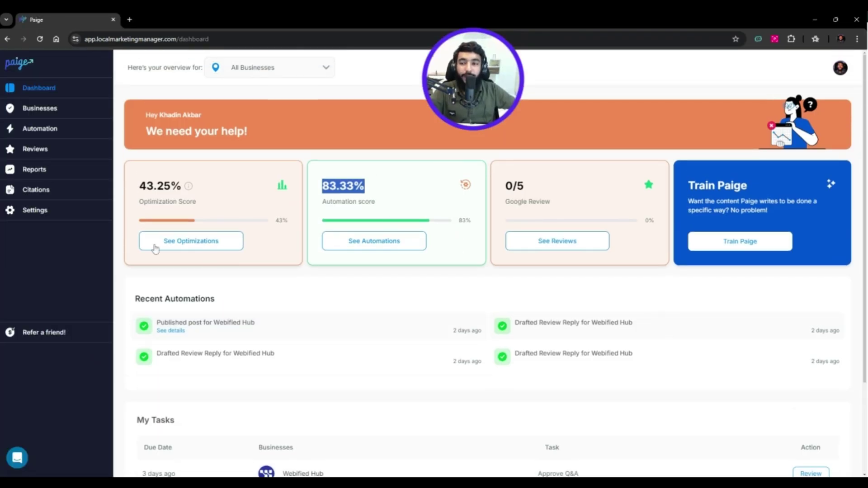
pyautogui.click(197, 251)
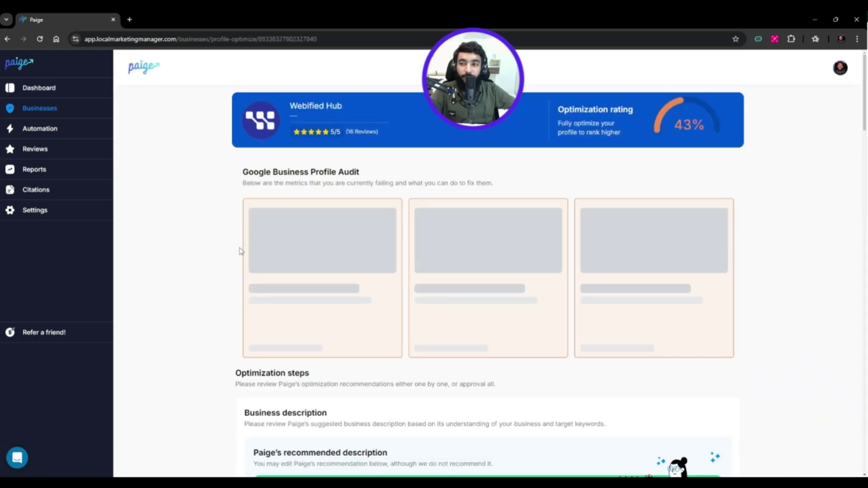
pyautogui.scroll(-10, 362, 241)
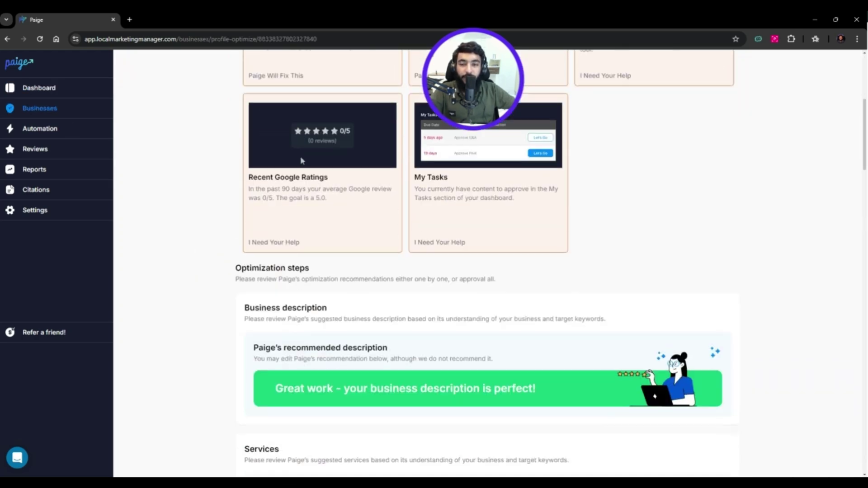
pyautogui.scroll(5, 371, 213)
pyautogui.scroll(-20, 416, 240)
pyautogui.scroll(-2, 415, 238)
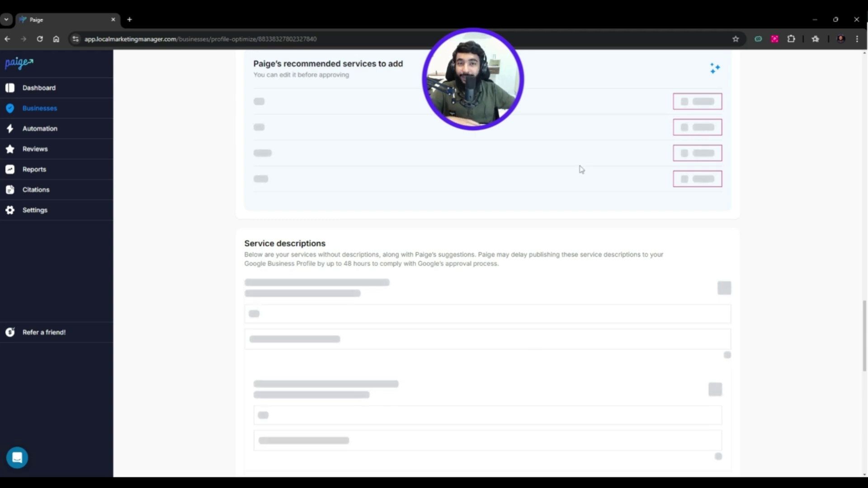
pyautogui.scroll(4, 582, 170)
pyautogui.scroll(2, 583, 170)
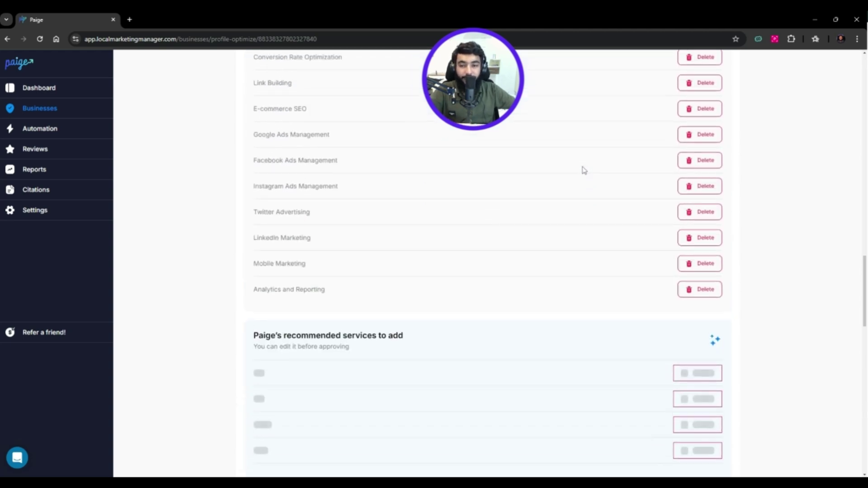
pyautogui.scroll(-10, 563, 167)
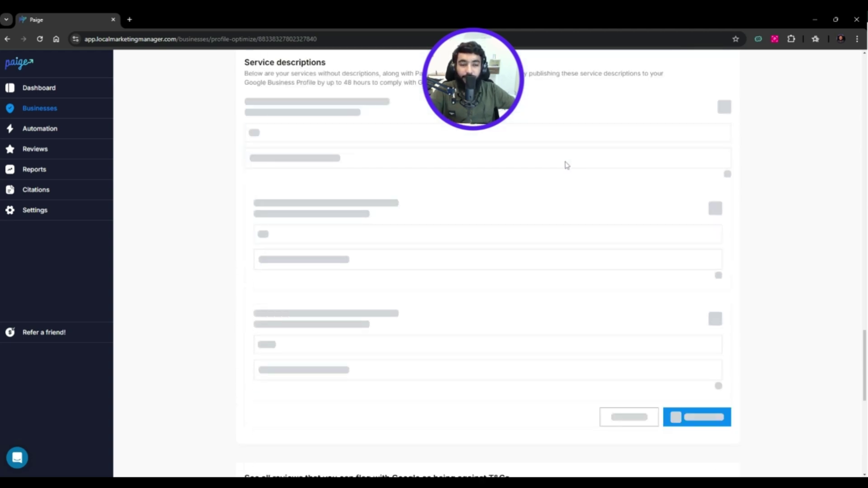
pyautogui.scroll(-5, 552, 135)
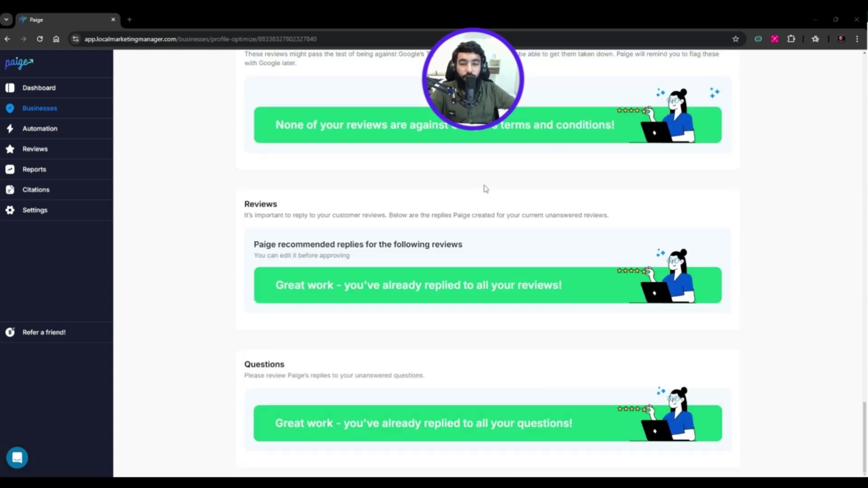
pyautogui.scroll(6, 484, 190)
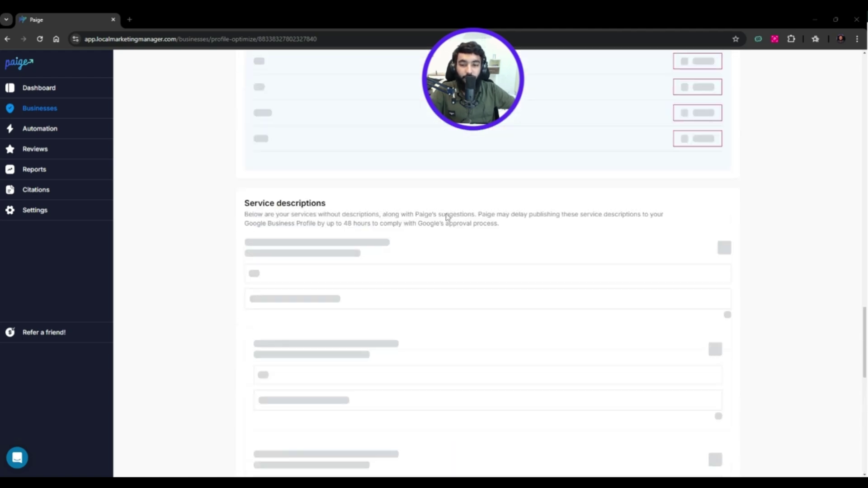
pyautogui.scroll(15, 447, 217)
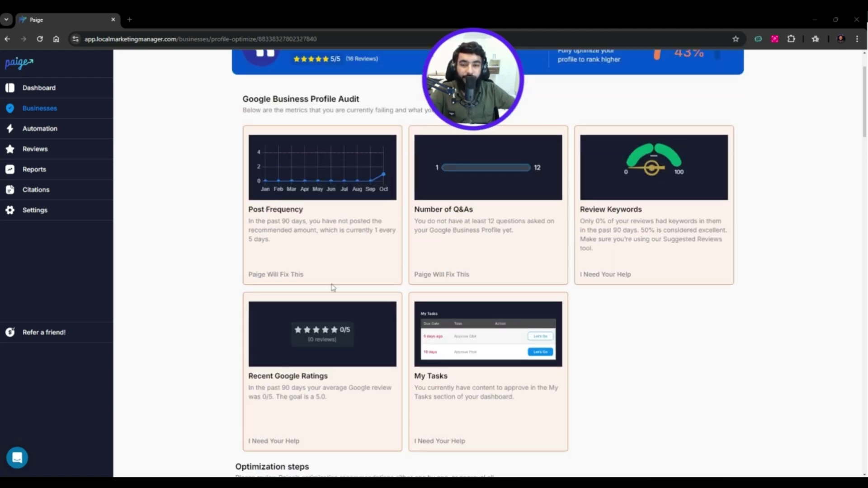
# Step: Examine the Google Business Profile Audit metrics, including Post Frequency and Number of Q&As
pyautogui.scroll(2, 393, 303)
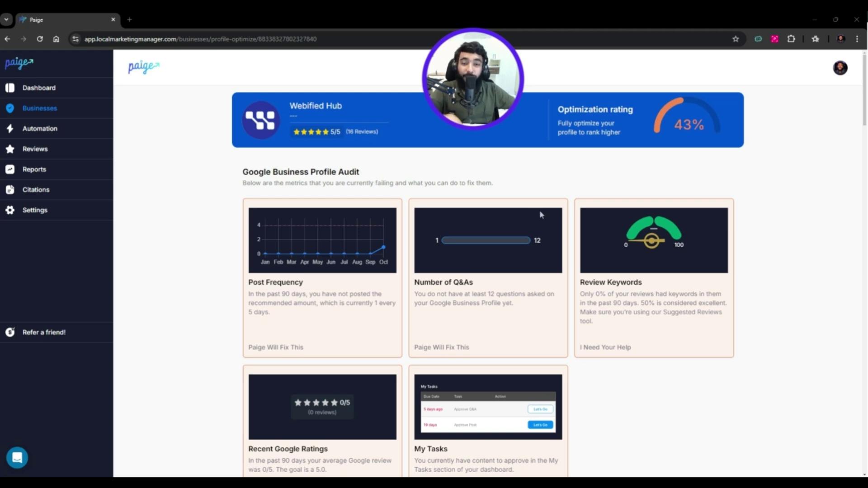
pyautogui.moveTo(251, 289); pyautogui.dragTo(294, 279)
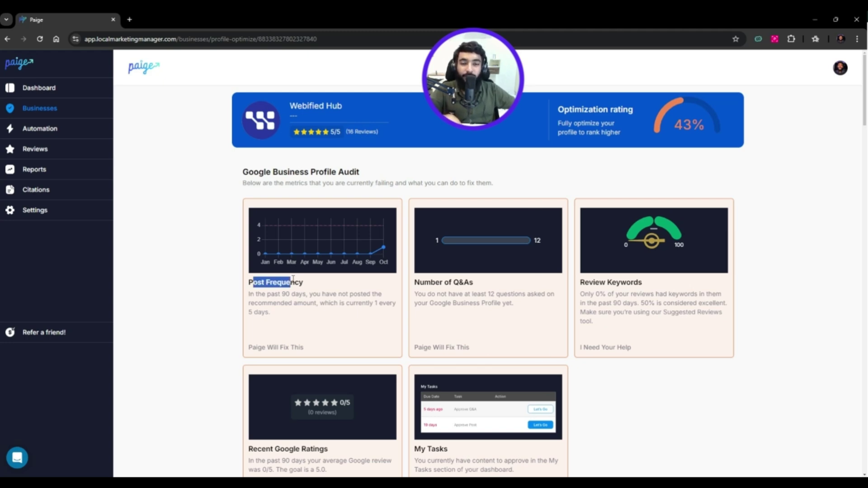
pyautogui.moveTo(402, 284); pyautogui.dragTo(472, 280)
pyautogui.scroll(-4, 421, 290)
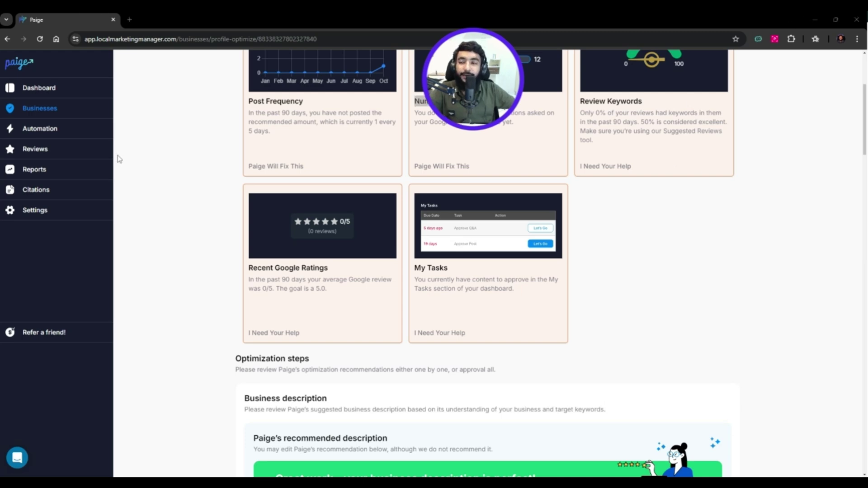
# Step: Open the Automation settings for Webified Hub and look over the image drip frequency and image upload options
pyautogui.click(40, 130)
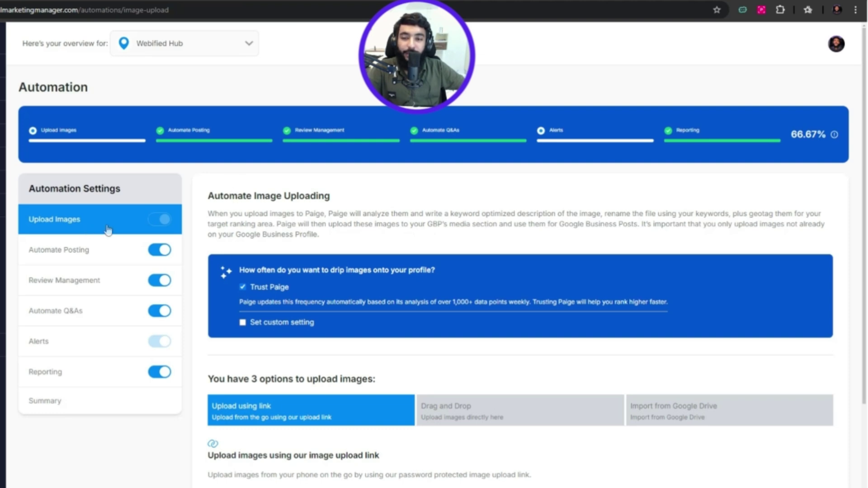
pyautogui.scroll(-3, 109, 231)
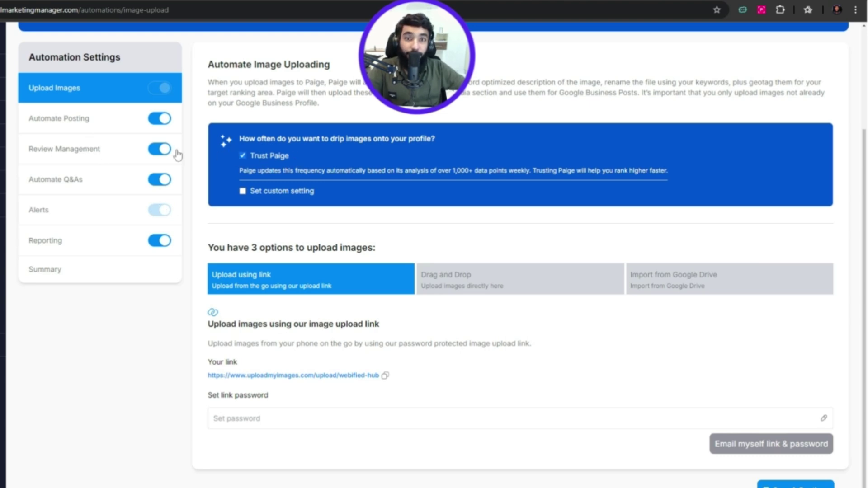
# Step: Open the Automate Posting settings and examine the posting frequency, image and approval preferences, and the scheduled posts
pyautogui.click(98, 129)
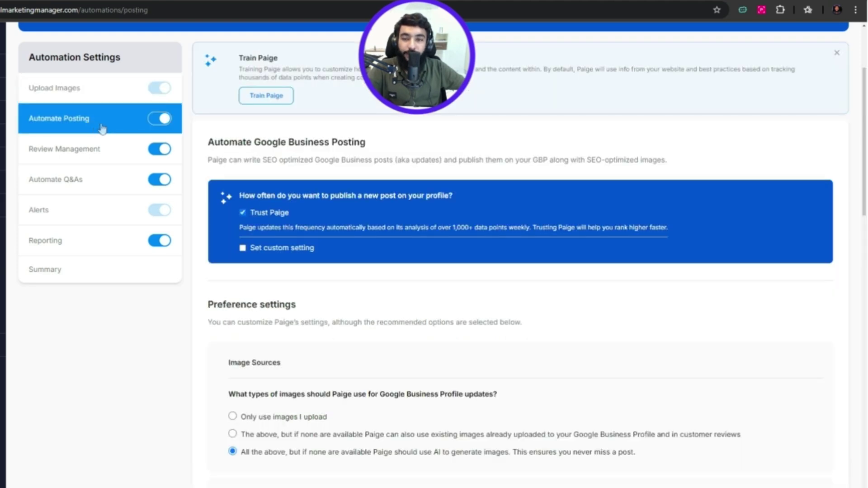
pyautogui.scroll(-3, 230, 234)
pyautogui.scroll(1, 230, 234)
pyautogui.scroll(-3, 251, 244)
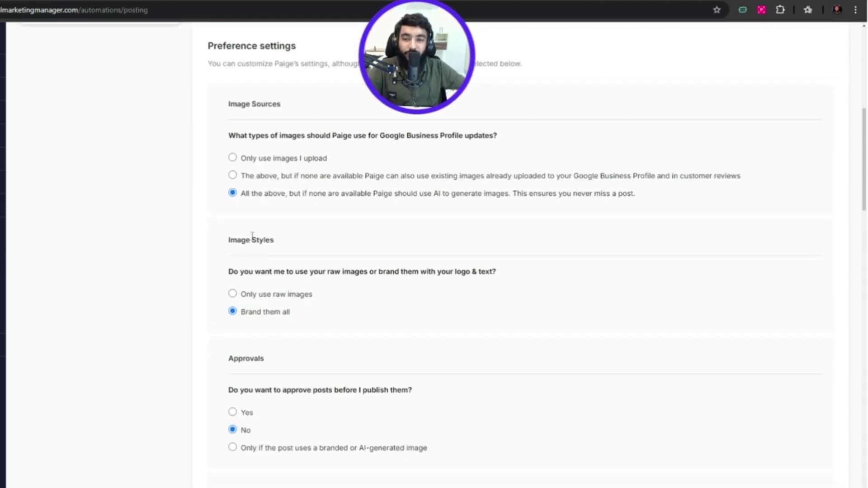
pyautogui.scroll(-3, 252, 235)
pyautogui.scroll(-6, 256, 361)
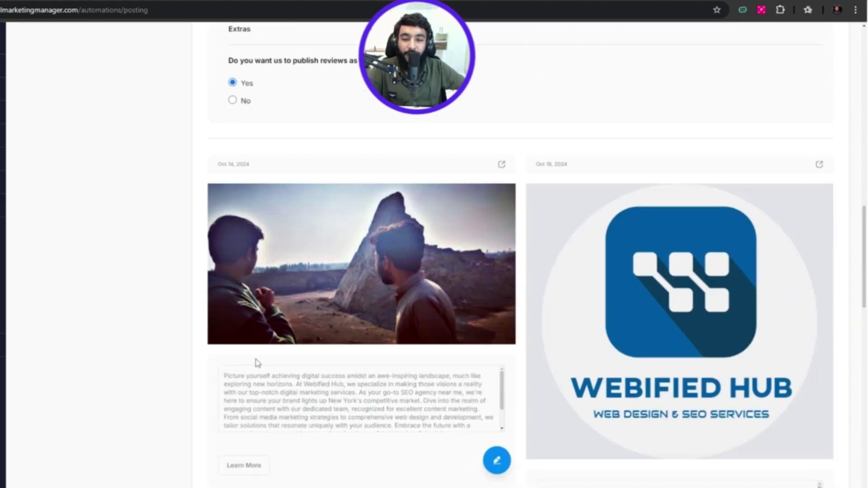
pyautogui.scroll(7, 271, 360)
pyautogui.scroll(-7, 274, 360)
pyautogui.scroll(-8, 274, 353)
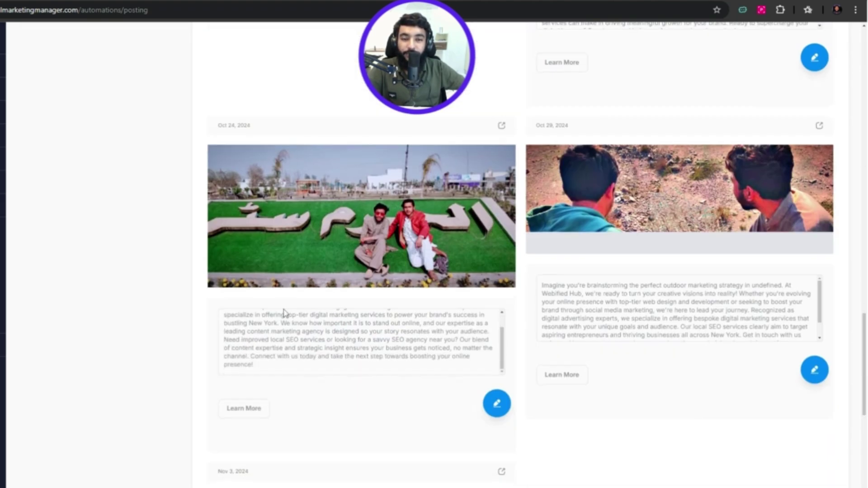
pyautogui.scroll(14, 281, 310)
pyautogui.scroll(15, 282, 312)
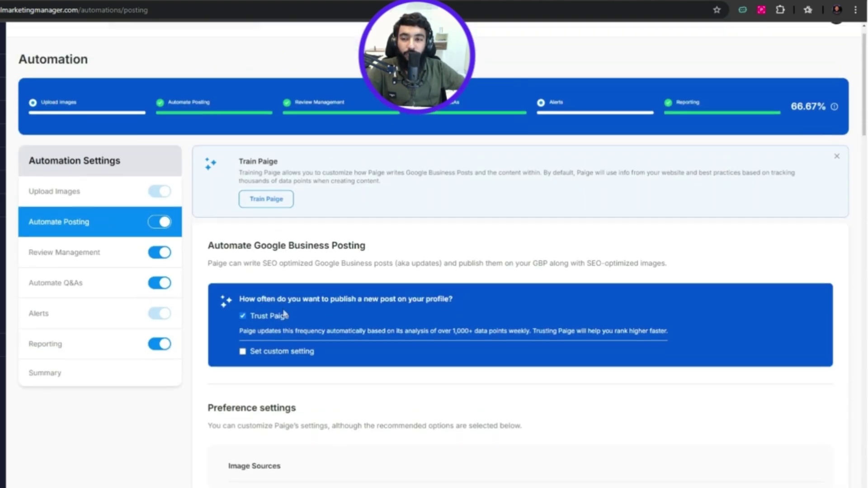
# Step: Open the Review Management automation settings and examine the reply modes for 1 to 5 star reviews
pyautogui.click(76, 261)
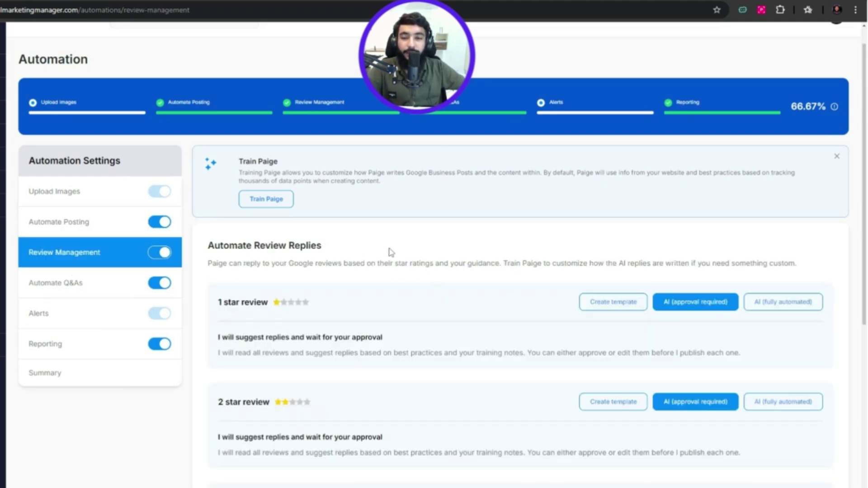
pyautogui.scroll(-2, 532, 219)
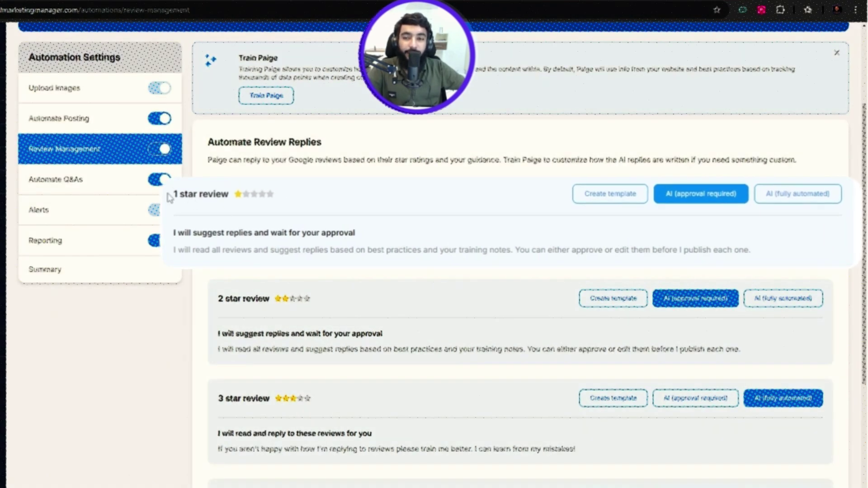
pyautogui.moveTo(170, 198); pyautogui.dragTo(284, 201)
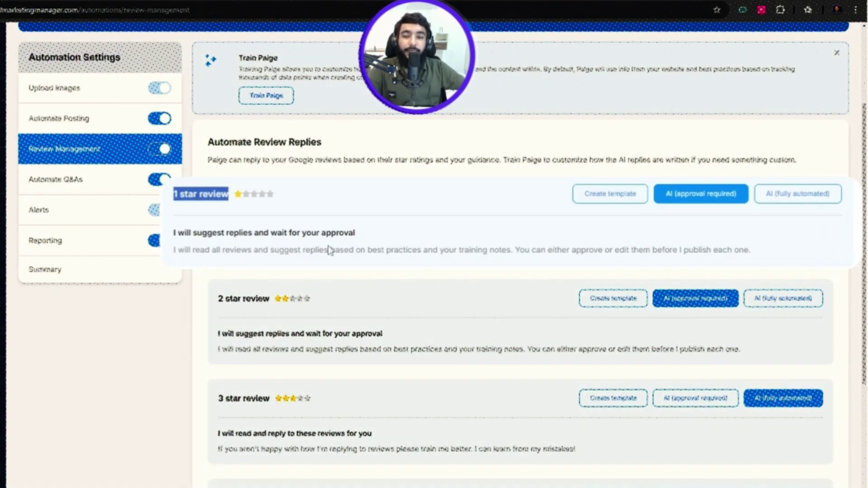
pyautogui.moveTo(177, 250); pyautogui.dragTo(499, 261)
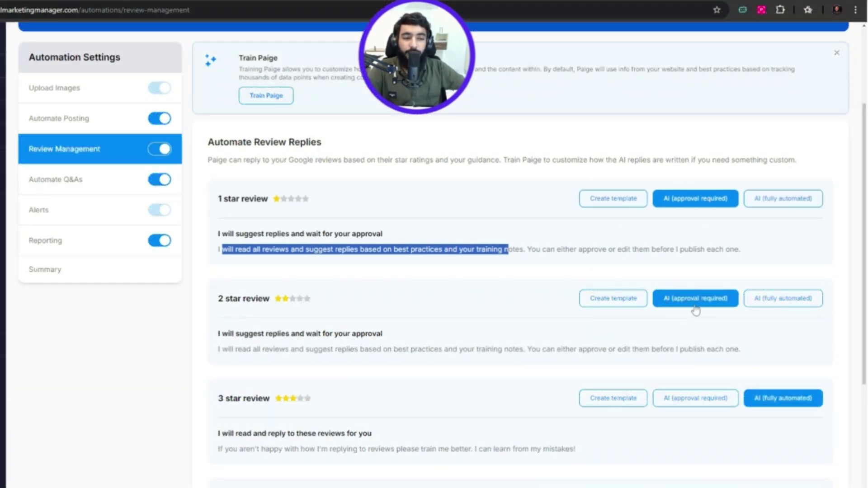
pyautogui.scroll(-2, 714, 311)
pyautogui.scroll(-2, 427, 305)
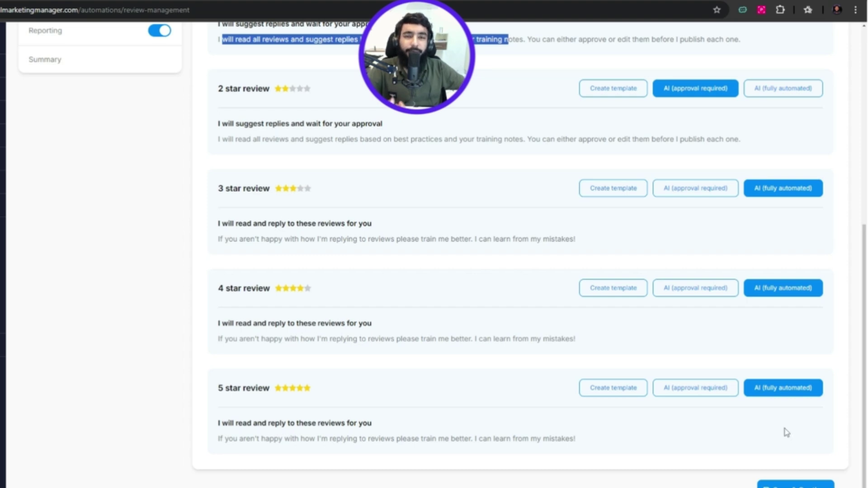
pyautogui.scroll(7, 596, 313)
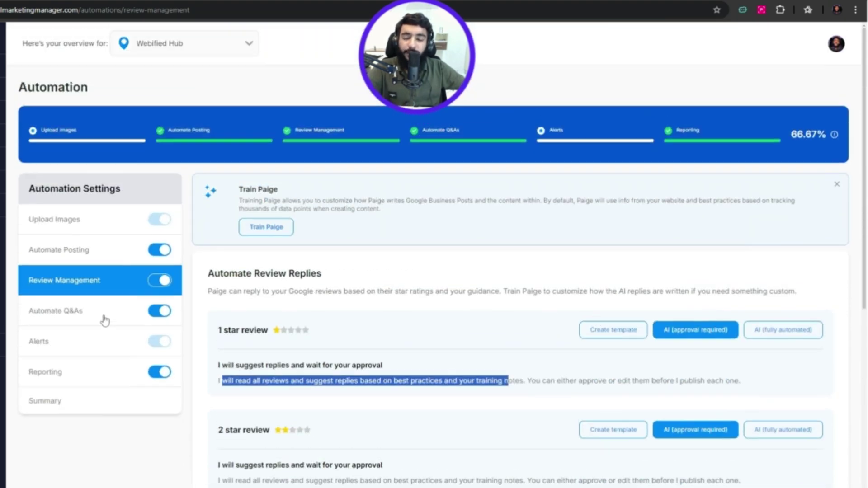
# Step: Open the Automate Q&As settings and examine the frequency, approval preference and the generated questions and answers
pyautogui.click(81, 322)
pyautogui.scroll(-2, 287, 294)
pyautogui.scroll(-4, 287, 295)
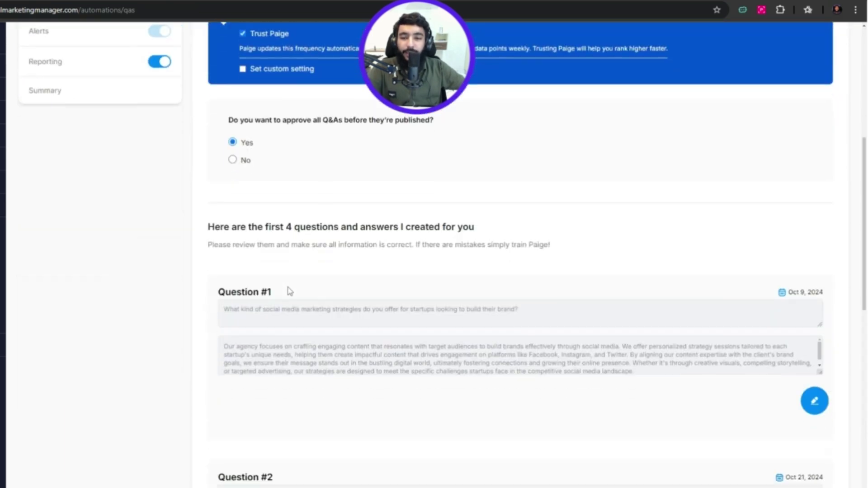
pyautogui.scroll(-6, 315, 263)
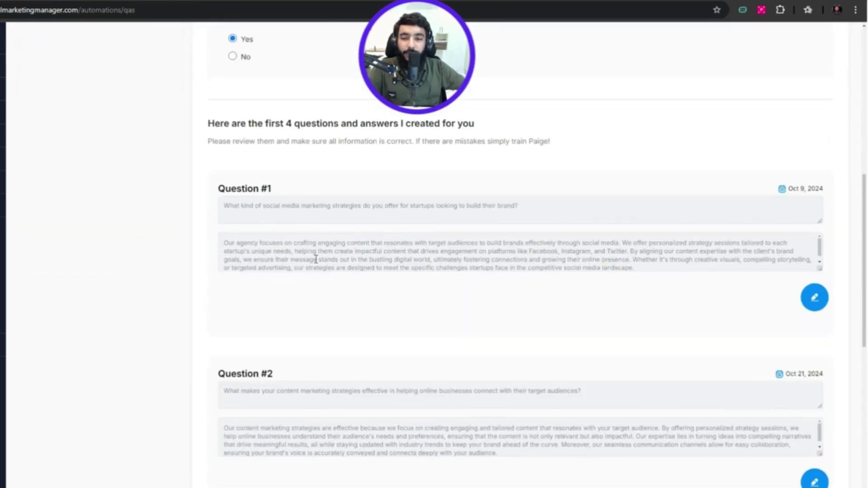
pyautogui.scroll(-4, 346, 339)
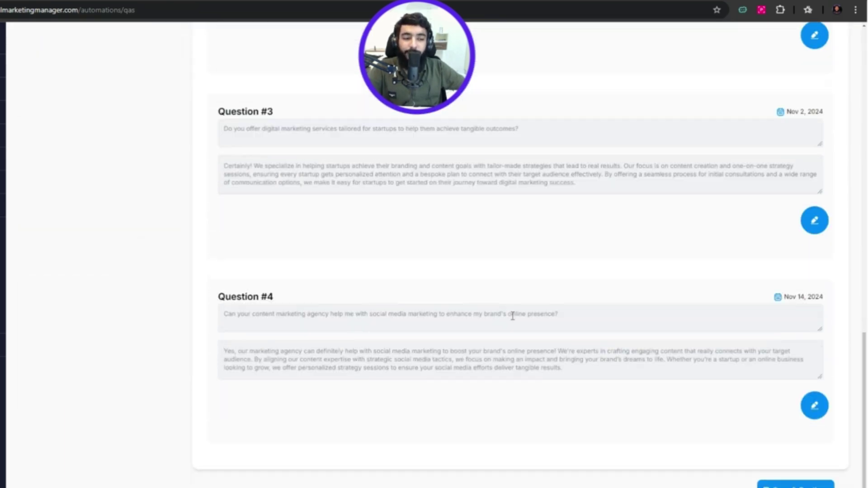
pyautogui.scroll(4, 555, 344)
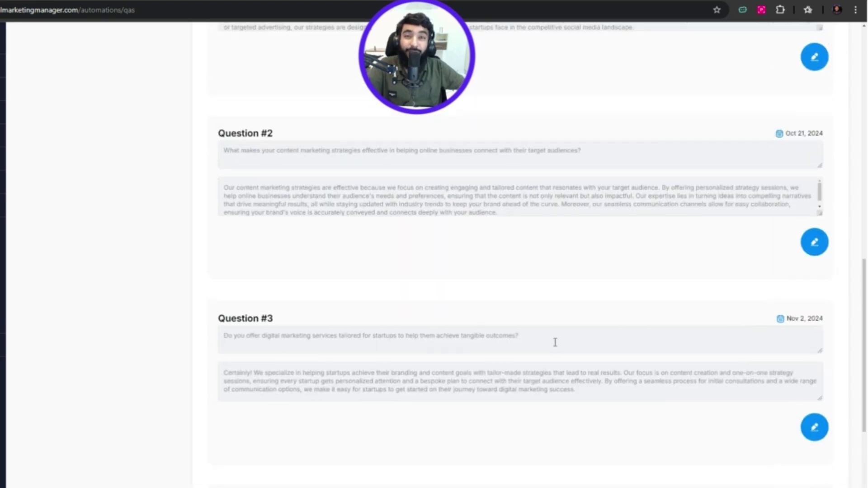
pyautogui.scroll(10, 554, 342)
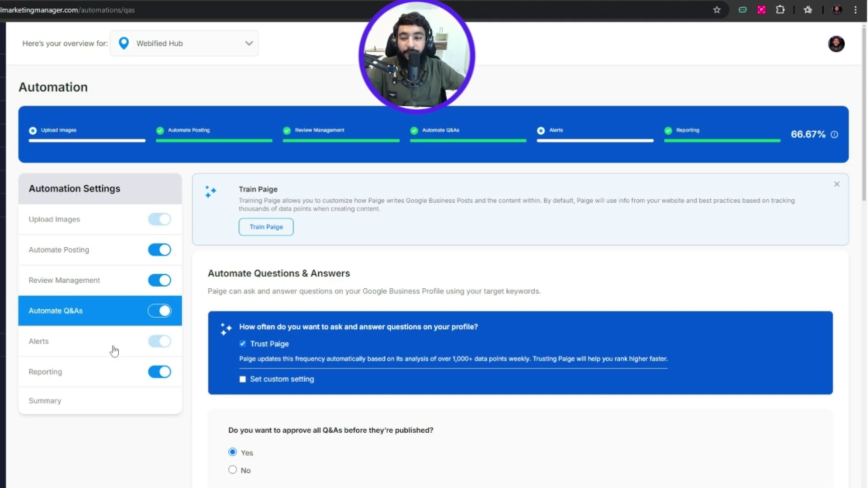
# Step: Look over the Alerts settings for alert types and recipients, and the Reporting settings for report frequency and recipients
pyautogui.click(96, 338)
pyautogui.scroll(-2, 310, 296)
pyautogui.scroll(-10, 316, 307)
pyautogui.scroll(13, 332, 319)
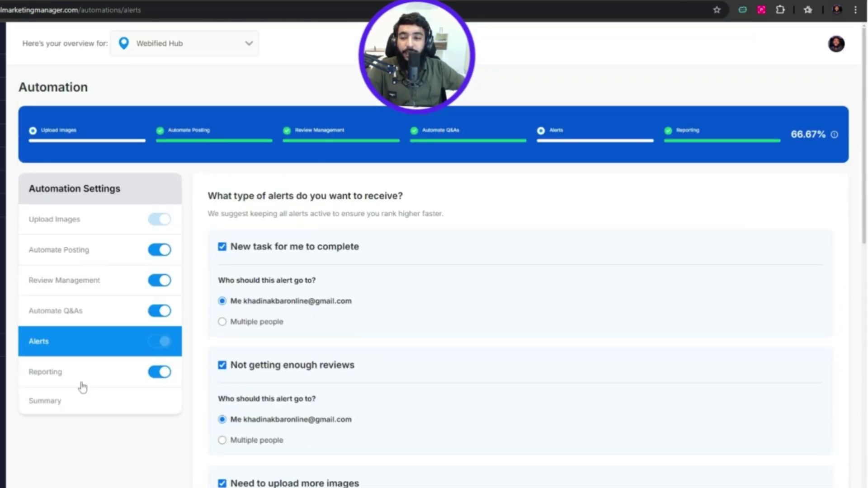
pyautogui.click(81, 378)
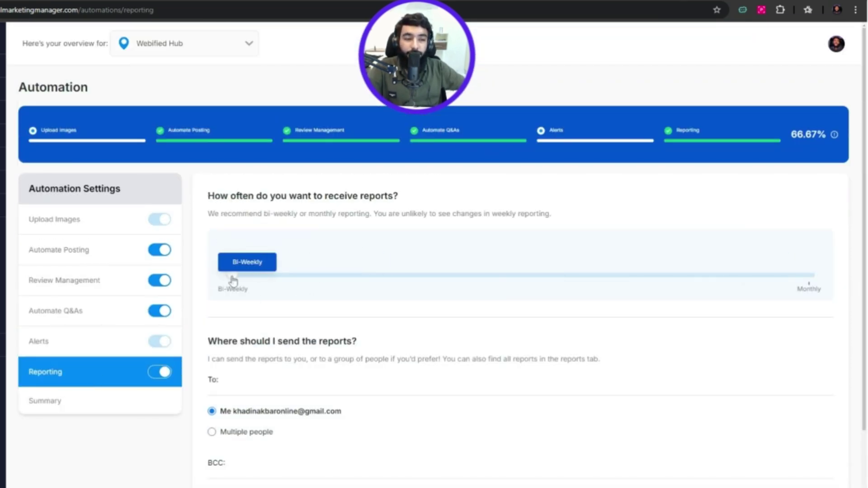
pyautogui.scroll(-1, 114, 343)
# Step: Open the automation Summary and examine the upcoming and completed automations for Webified Hub
pyautogui.click(89, 353)
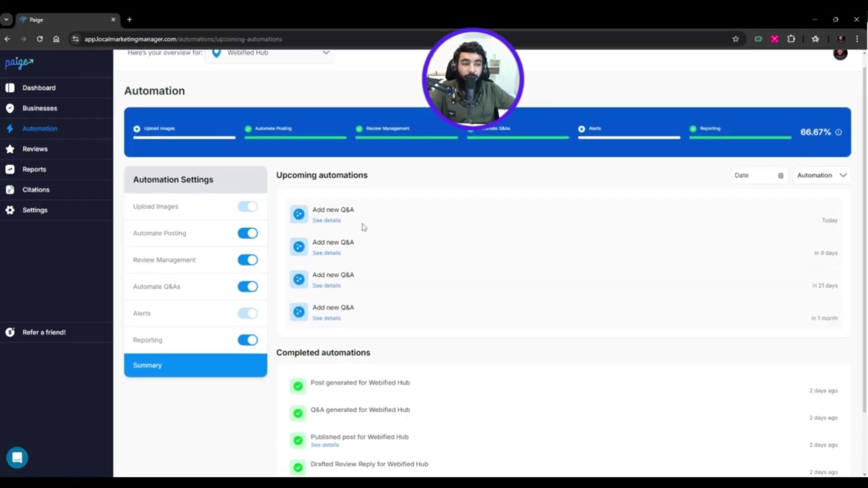
pyautogui.scroll(-2, 294, 230)
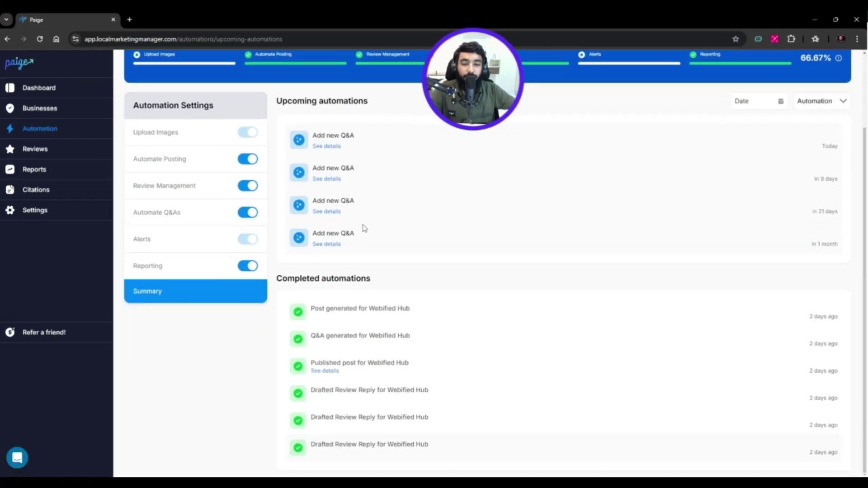
pyautogui.scroll(2, 395, 250)
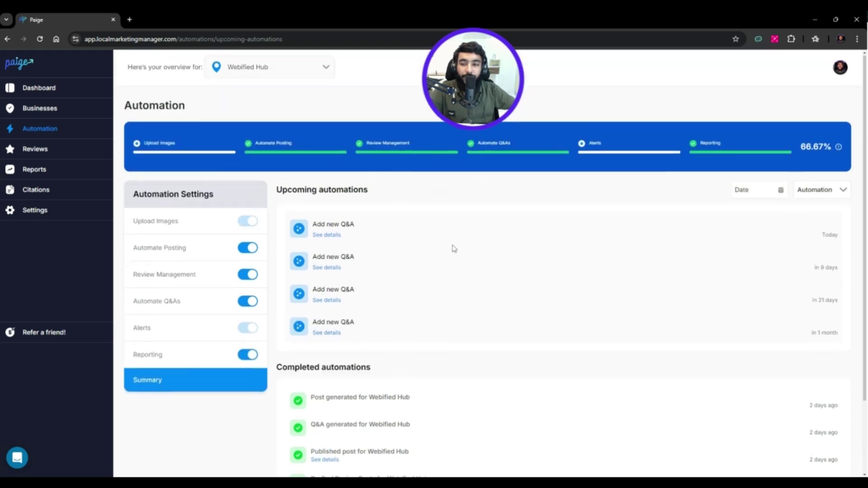
# Step: Open Webified Hub's Reviews and examine the review statistics, the review request link and QR code, and the replies to customer reviews
pyautogui.click(40, 154)
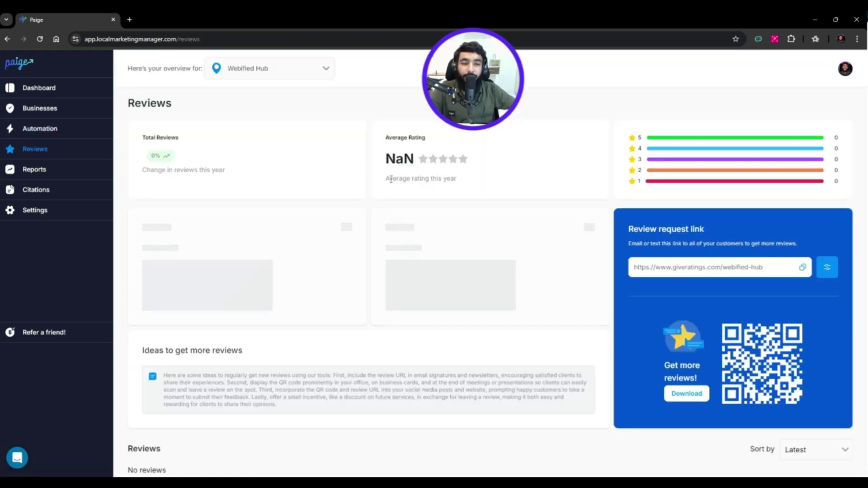
pyautogui.scroll(-4, 668, 210)
pyautogui.scroll(2, 701, 260)
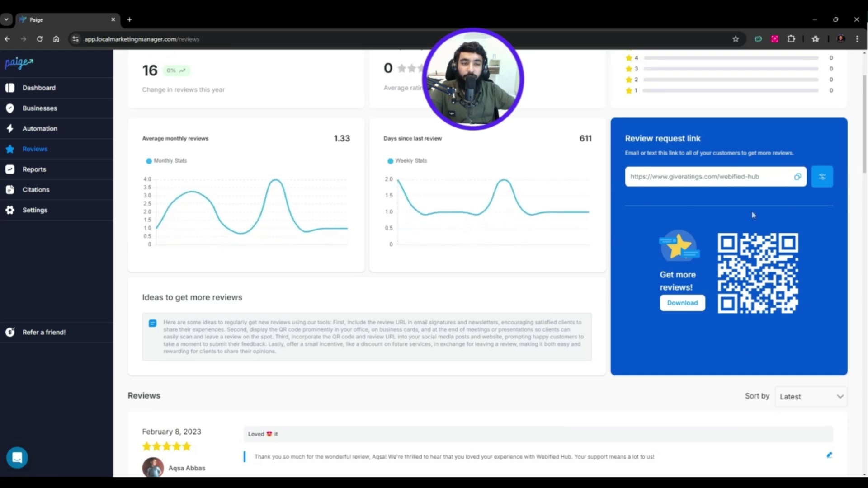
pyautogui.scroll(-1, 751, 213)
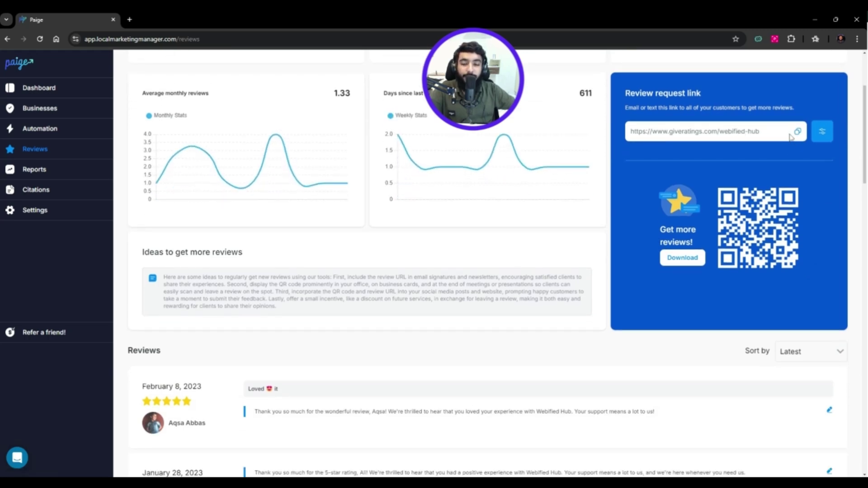
pyautogui.scroll(-8, 507, 246)
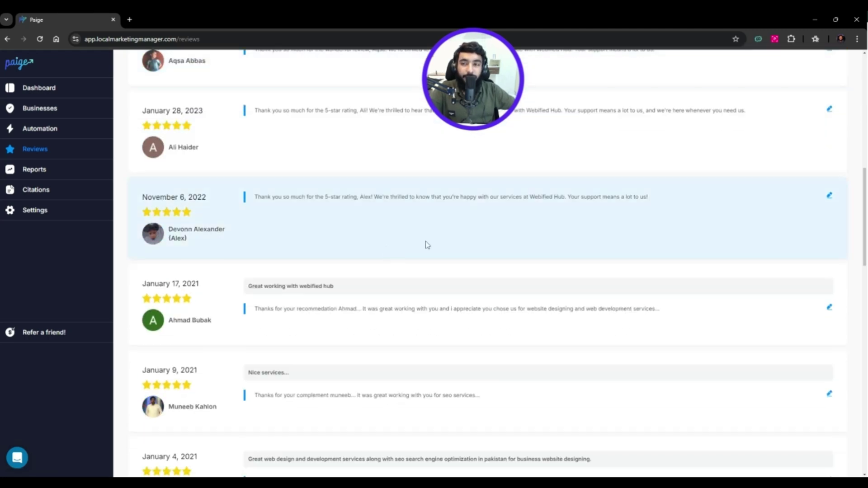
pyautogui.scroll(-1, 560, 186)
pyautogui.scroll(-2, 545, 211)
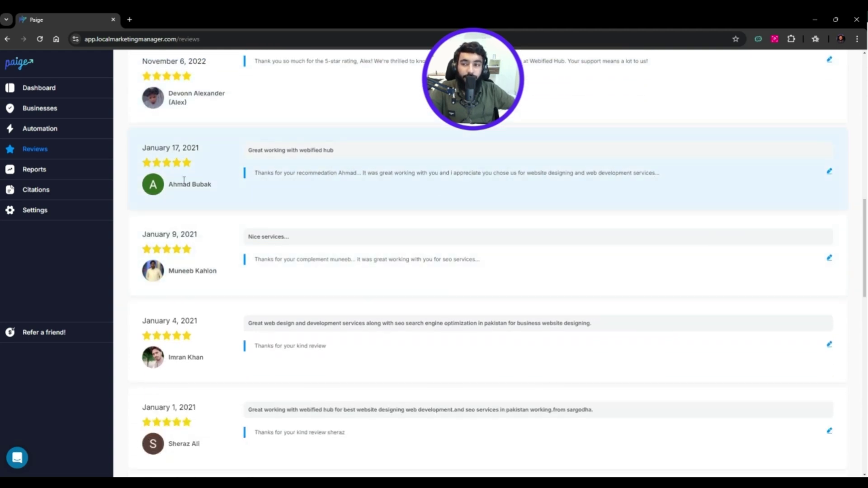
# Step: Open Webified Hub's Reports and look over the performance charts for profile views, website clicks, direction requests and phone calls
pyautogui.click(34, 176)
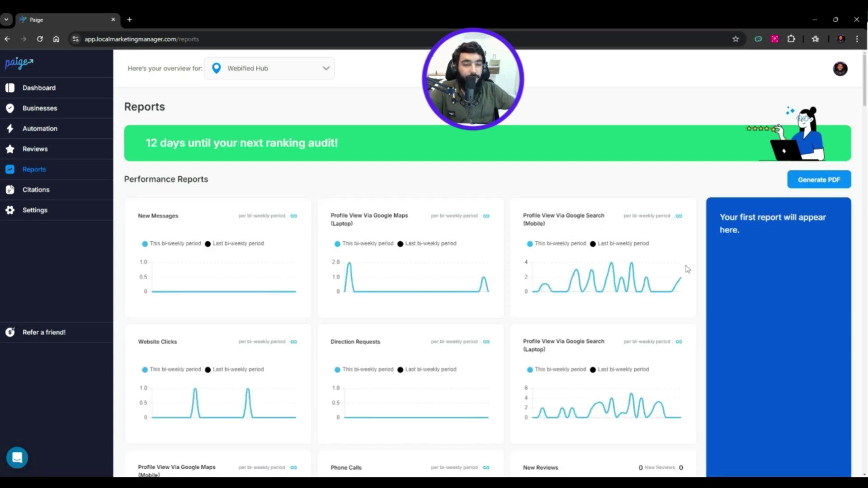
pyautogui.scroll(-3, 686, 271)
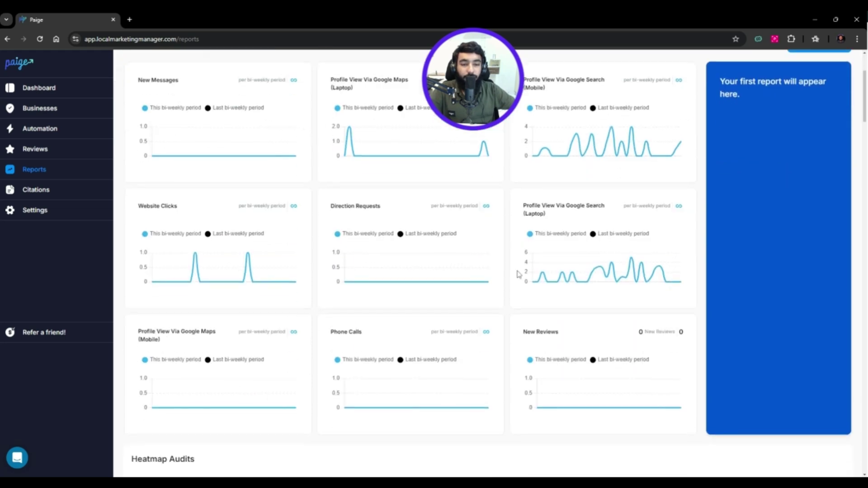
# Step: Open the Citations offer and examine its monthly price, listed benefits and supported directories
pyautogui.click(37, 191)
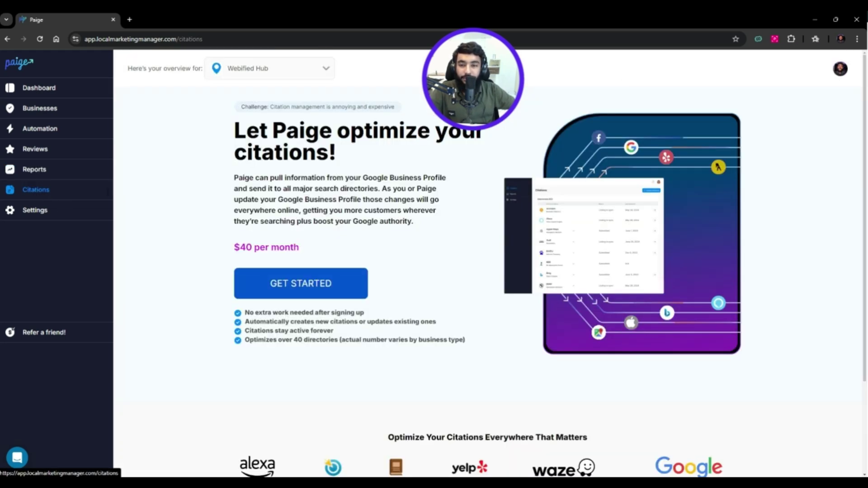
pyautogui.doubleClick(245, 247)
pyautogui.moveTo(245, 247); pyautogui.dragTo(310, 248)
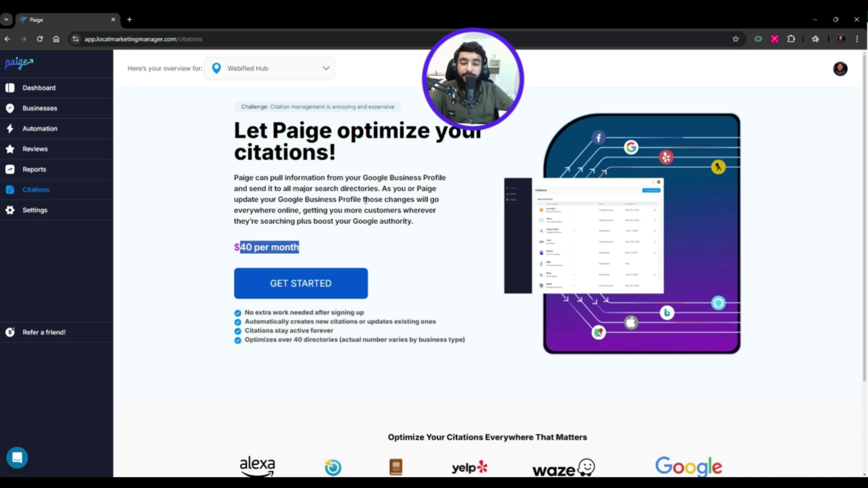
pyautogui.scroll(-3, 493, 221)
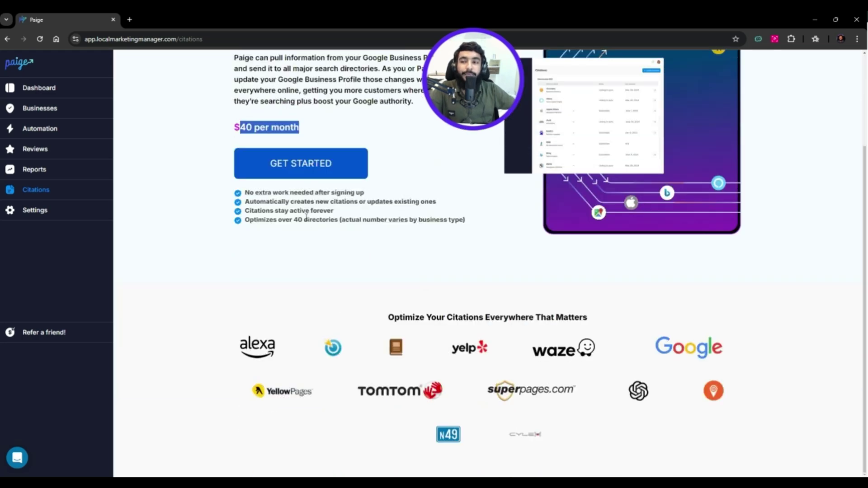
pyautogui.scroll(1, 308, 210)
pyautogui.scroll(1, 308, 209)
pyautogui.moveTo(234, 242); pyautogui.dragTo(478, 274)
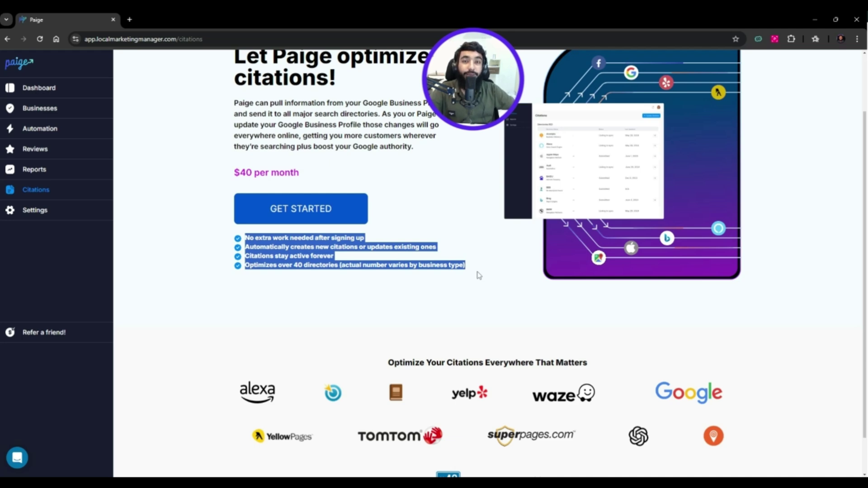
pyautogui.scroll(-1, 480, 277)
pyautogui.scroll(3, 486, 286)
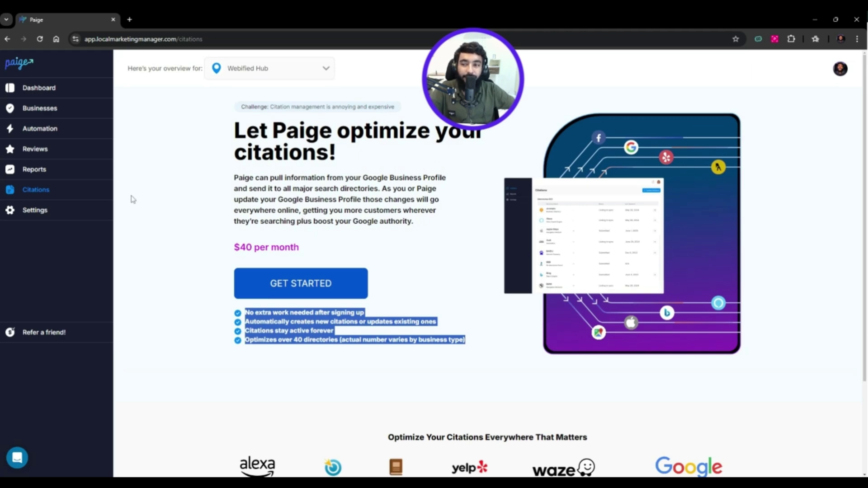
# Step: Open the White Label settings of the WEBIFIED HUB LTD brand and examine its names, logo, colors, custom subdomain and email options
pyautogui.click(67, 212)
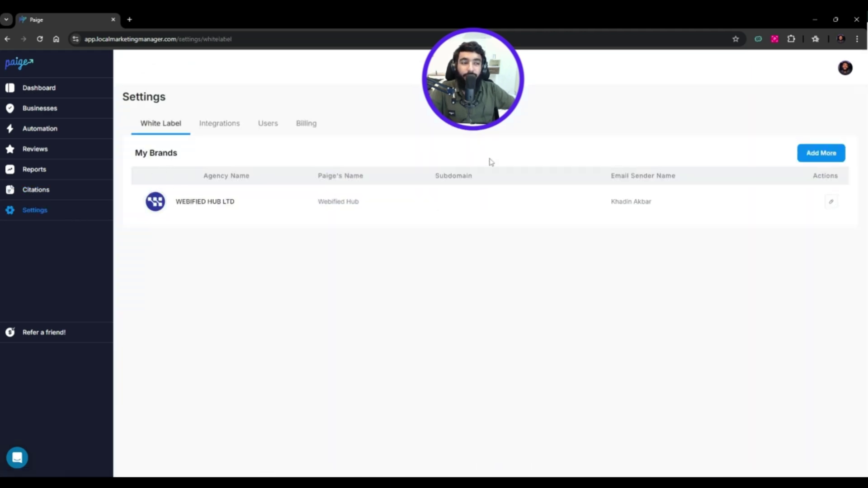
pyautogui.click(831, 202)
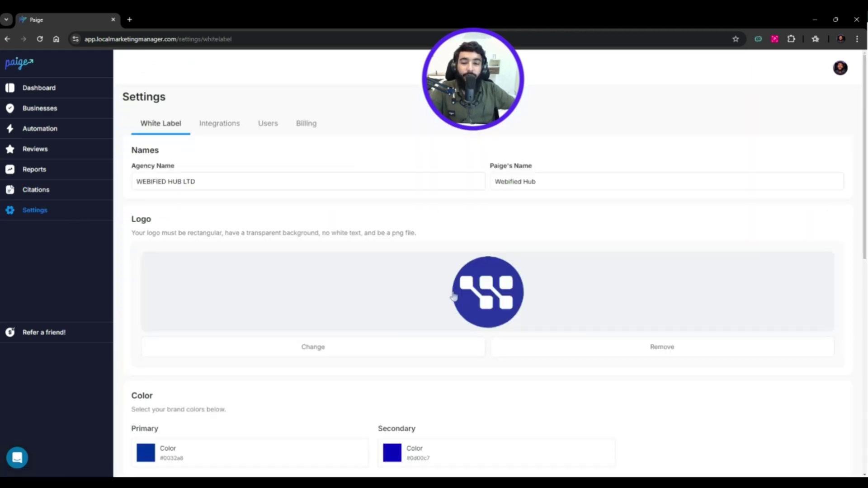
pyautogui.scroll(-8, 453, 296)
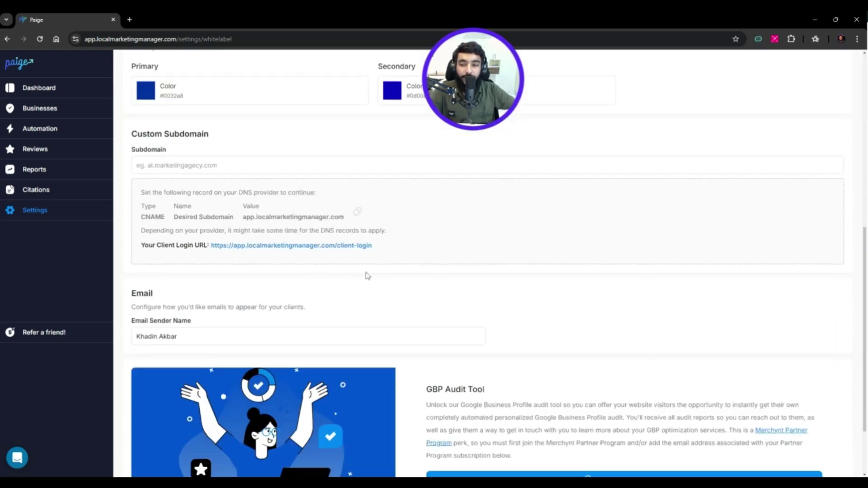
pyautogui.scroll(-2, 368, 278)
pyautogui.scroll(10, 392, 283)
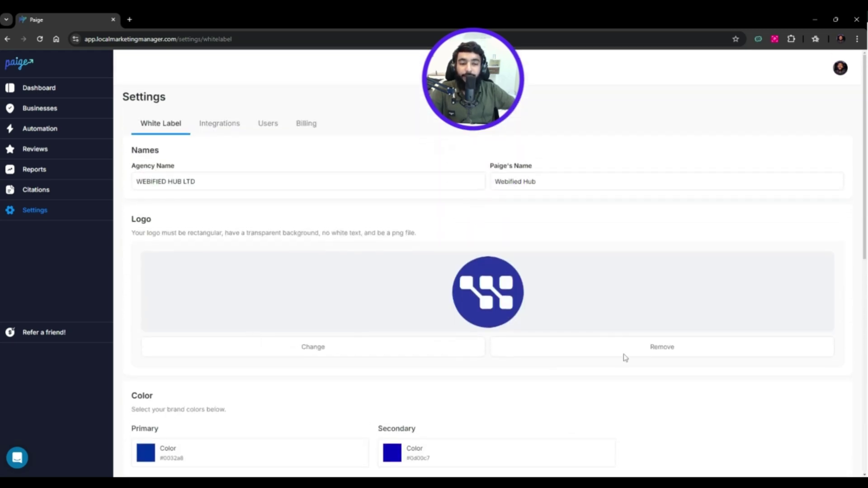
pyautogui.scroll(-2, 497, 362)
pyautogui.scroll(2, 460, 362)
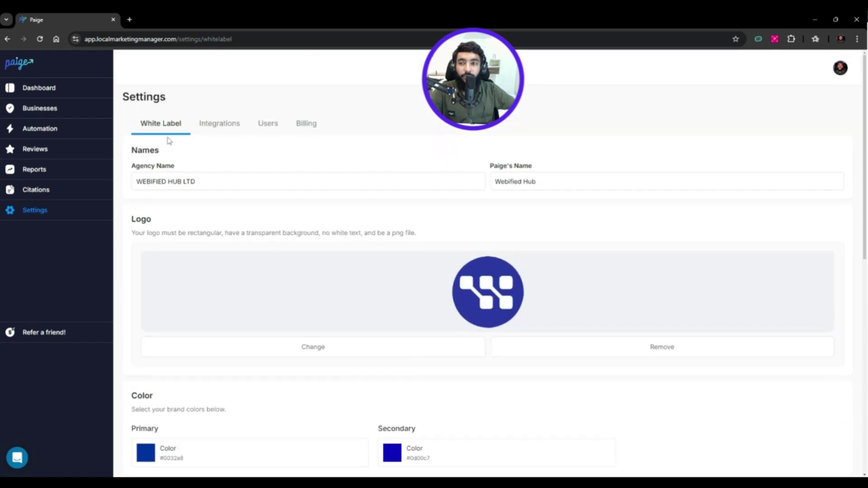
# Step: Open the Integrations settings and examine the API key option and the Zapier connections and popular workflows
pyautogui.click(215, 132)
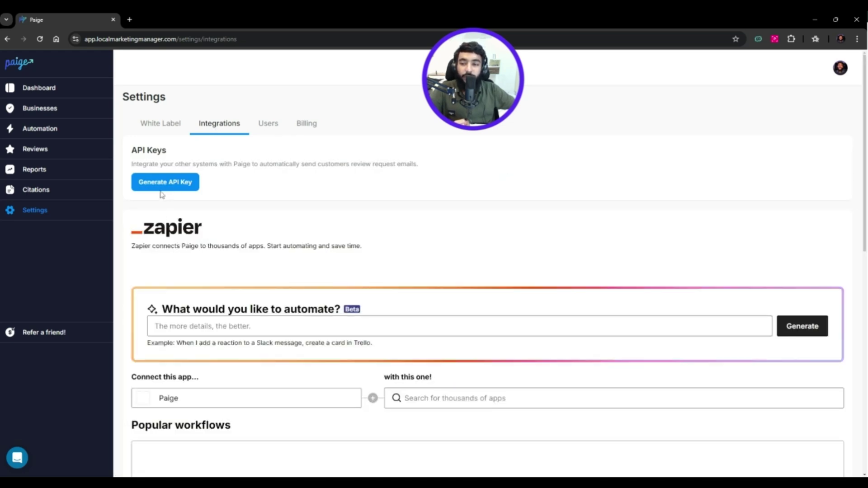
pyautogui.scroll(-2, 266, 213)
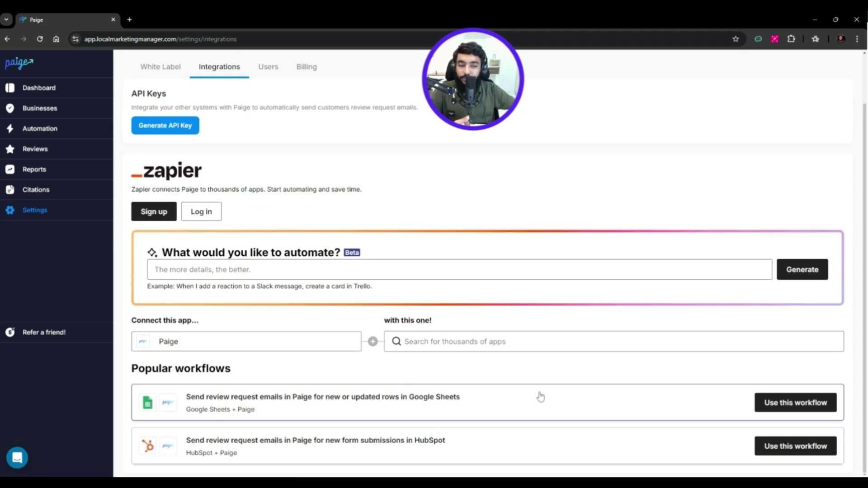
# Step: Examine the Users settings for client user accounts, and return to the dashboard overview of all businesses
pyautogui.click(268, 67)
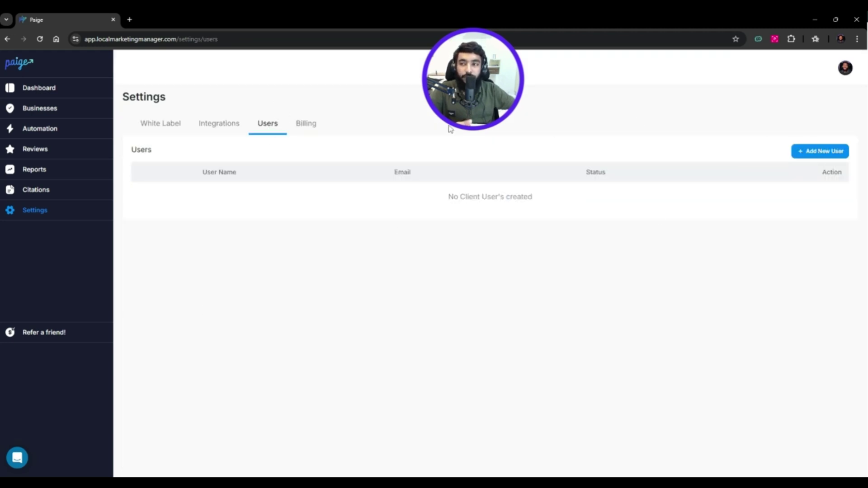
pyautogui.click(35, 89)
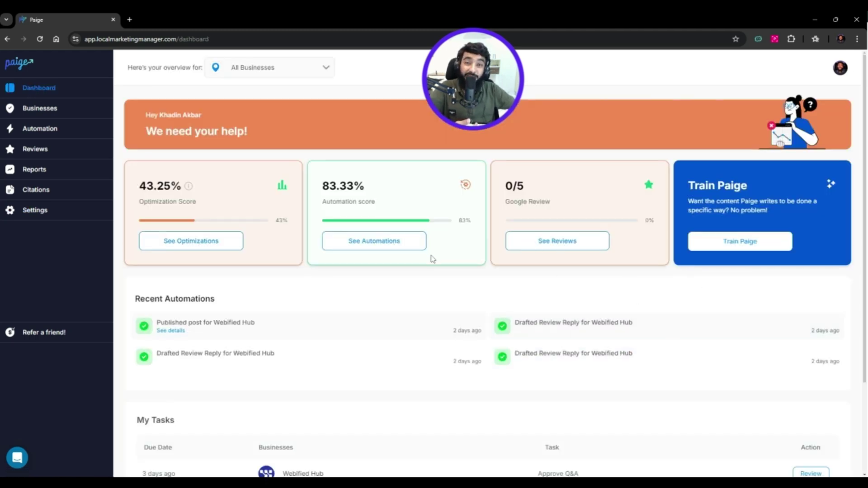
# Step: Open the Train Paige note form, examine its Posts, Review Replies, Q&As and Images categories and the example note, and close it without saving
pyautogui.click(713, 246)
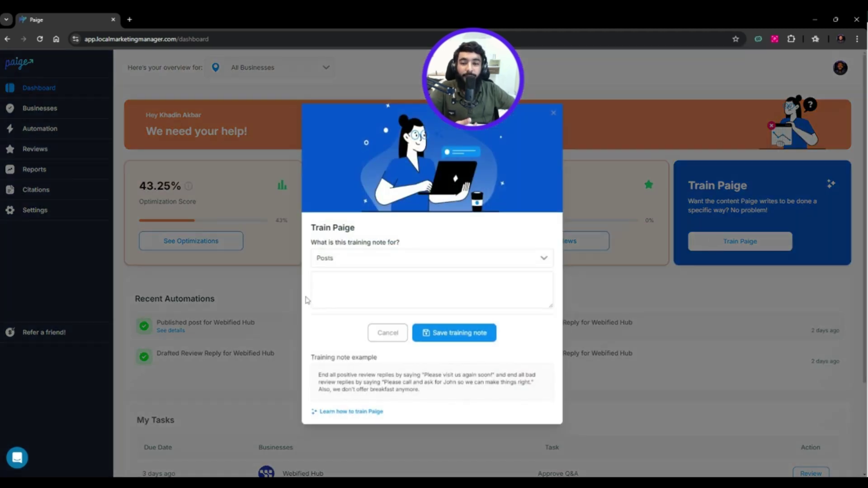
pyautogui.click(338, 257)
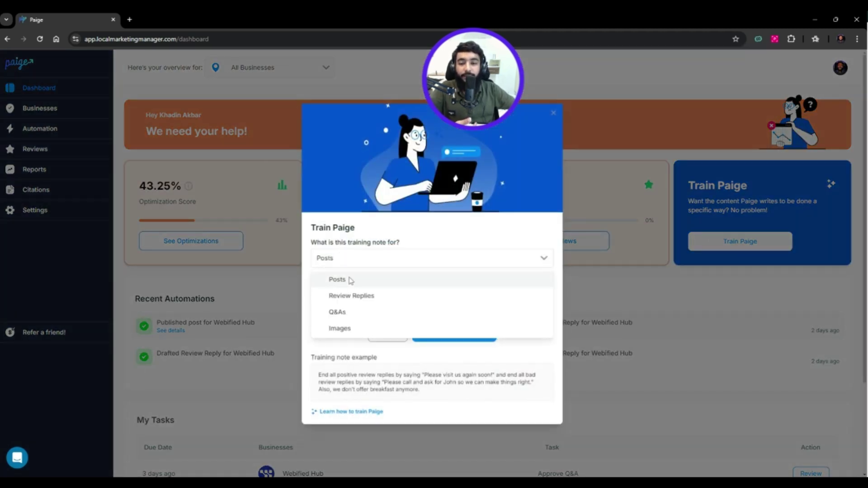
pyautogui.click(338, 360)
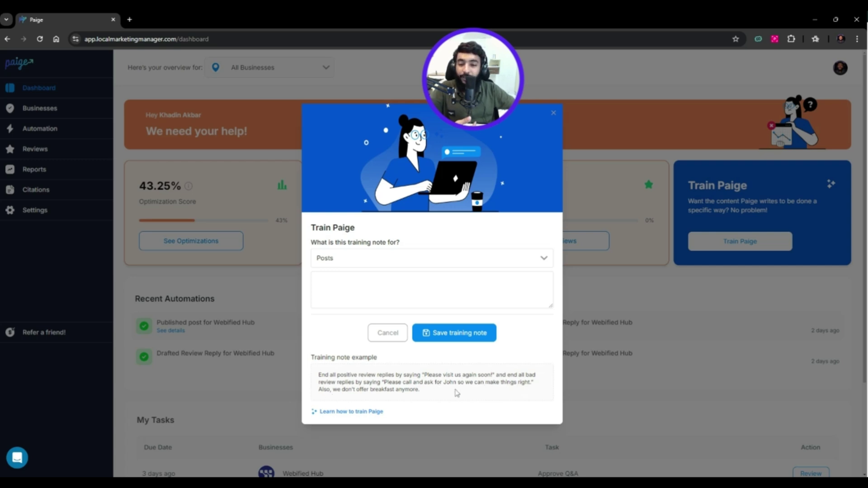
pyautogui.click(483, 266)
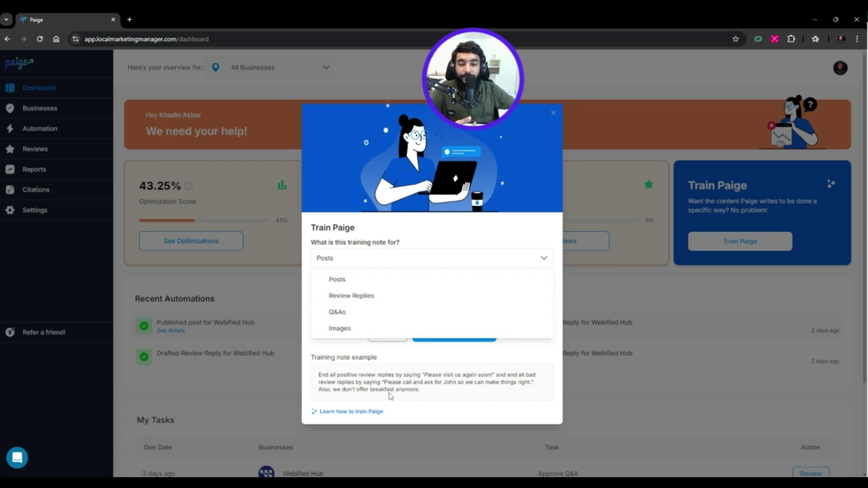
pyautogui.click(350, 330)
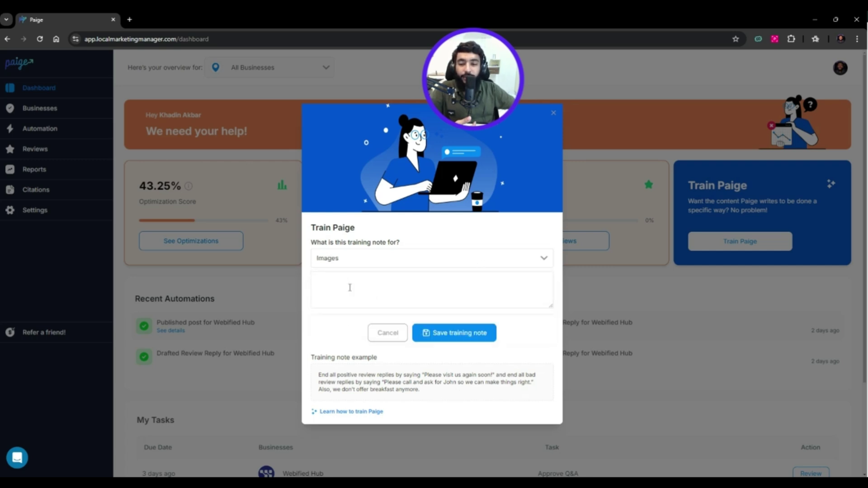
pyautogui.click(436, 263)
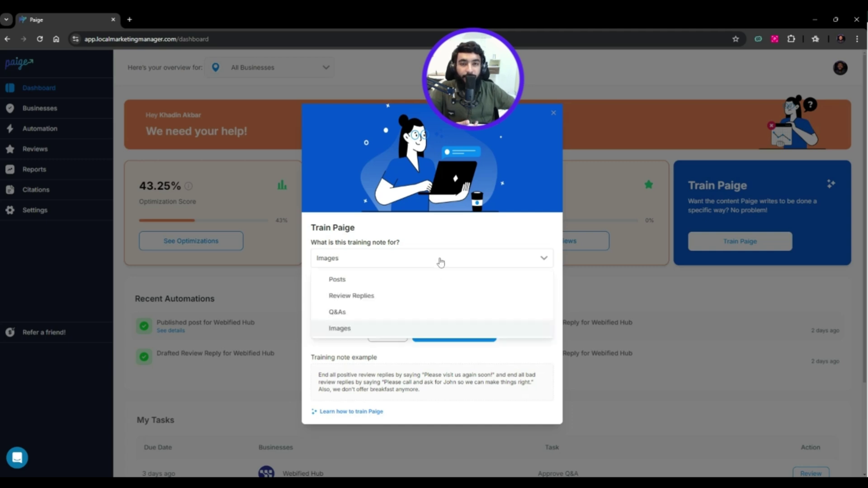
pyautogui.click(415, 280)
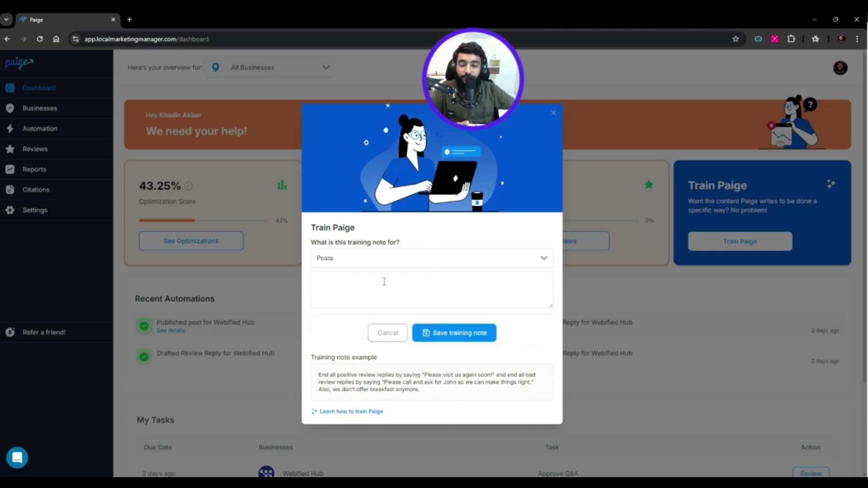
pyautogui.click(552, 113)
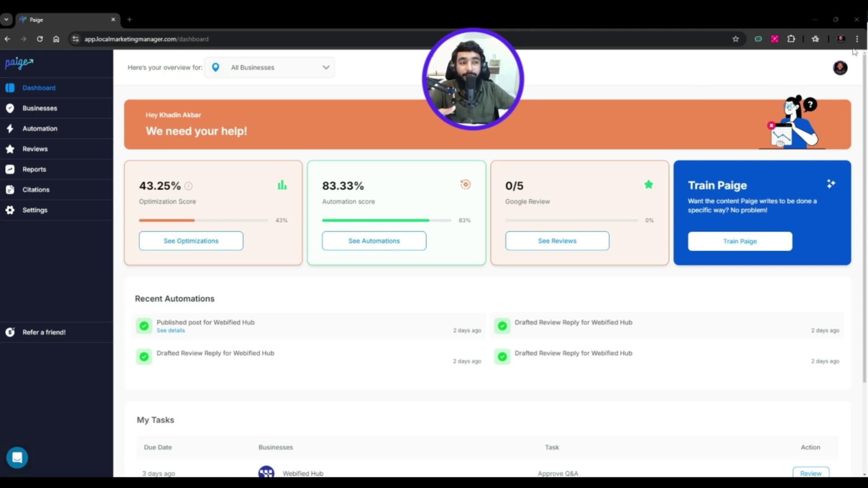
# Step: Open the Agency Partner Program offer for the account, examine its partner perks and email unlock option, and close it
pyautogui.click(840, 69)
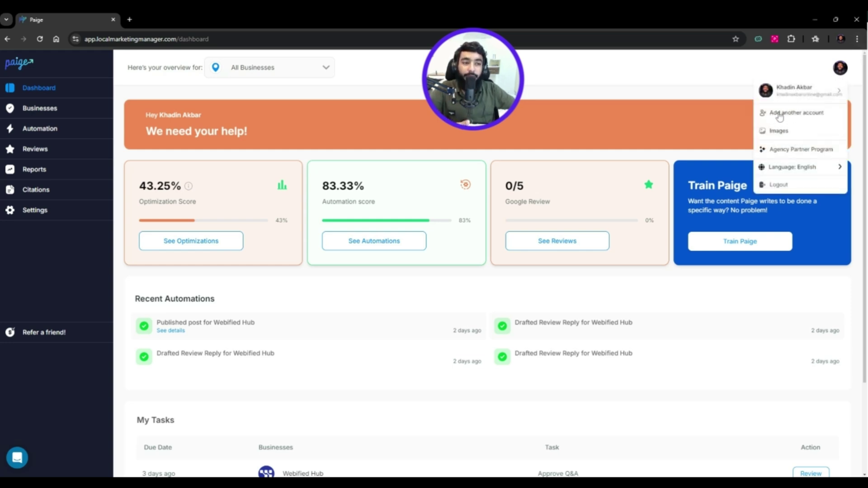
pyautogui.click(795, 151)
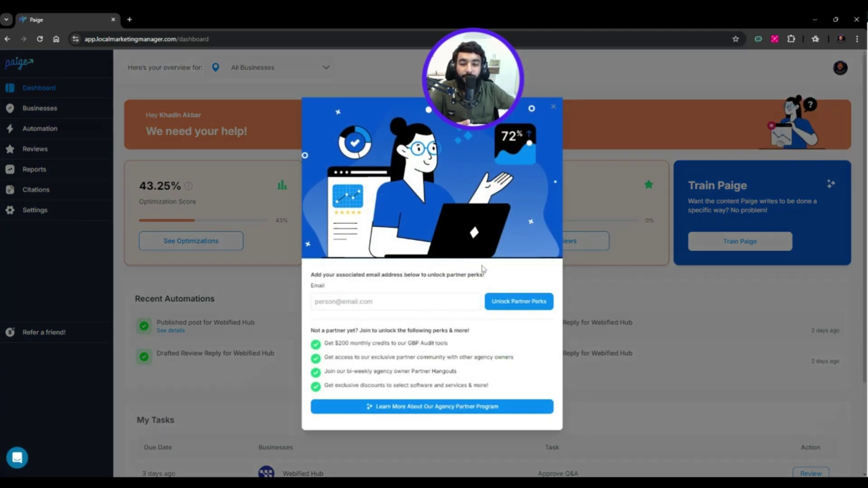
pyautogui.click(553, 106)
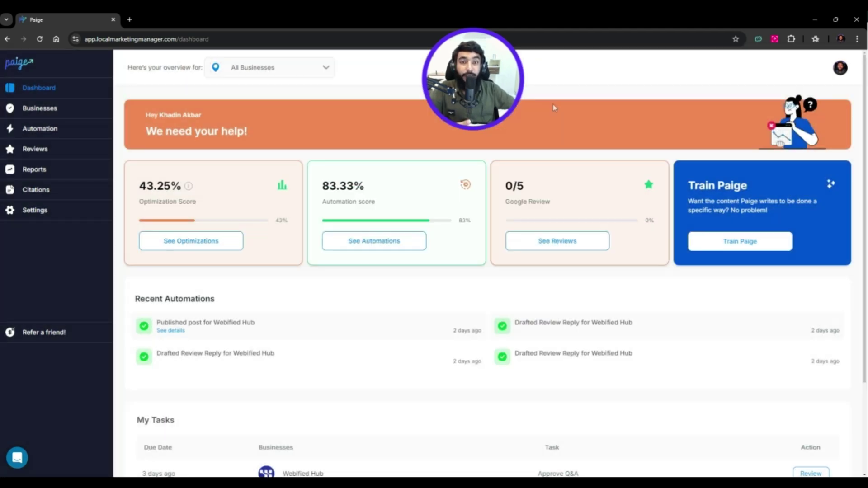